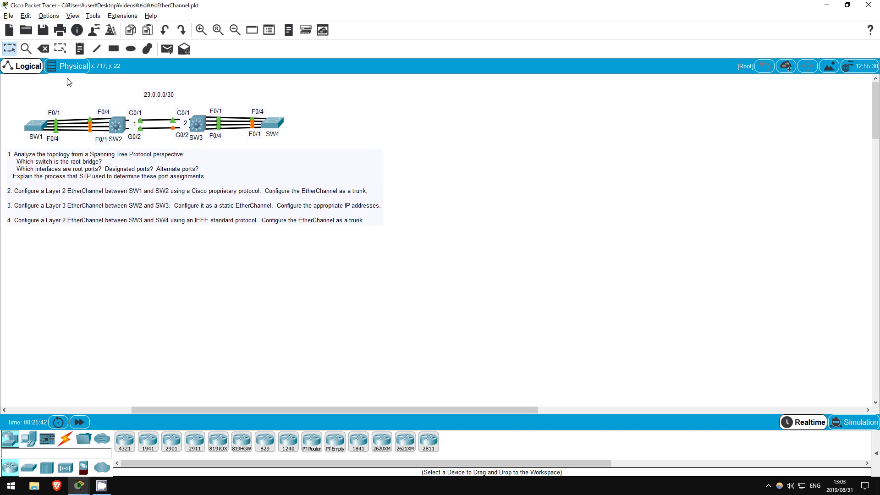
Open SW1's command line and enter privileged mode with enable
left_click(42, 128)
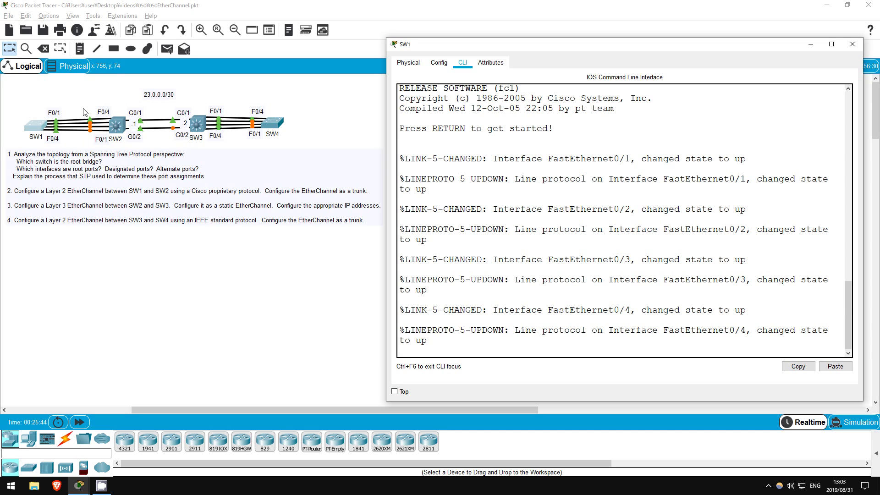
key("Return")
key("Return")
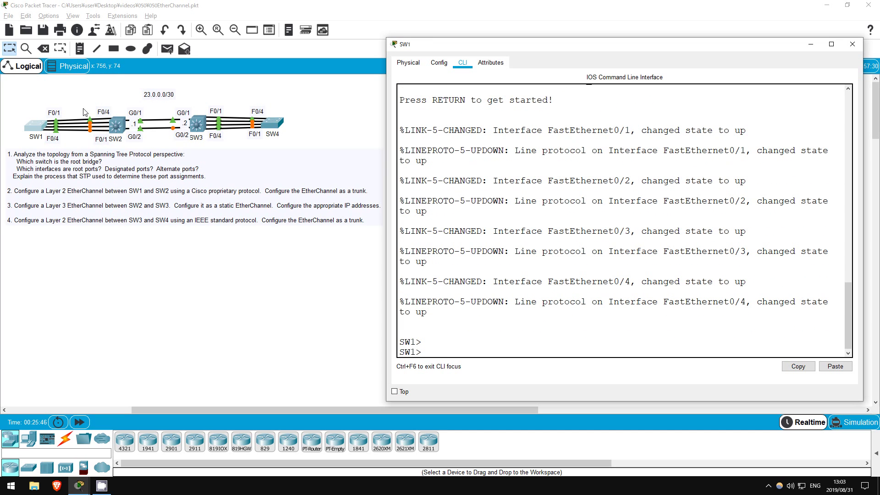
type("en")
key("Return")
Run show spanning-tree and highlight the line confirming SW1 is the root bridge
type("sh span")
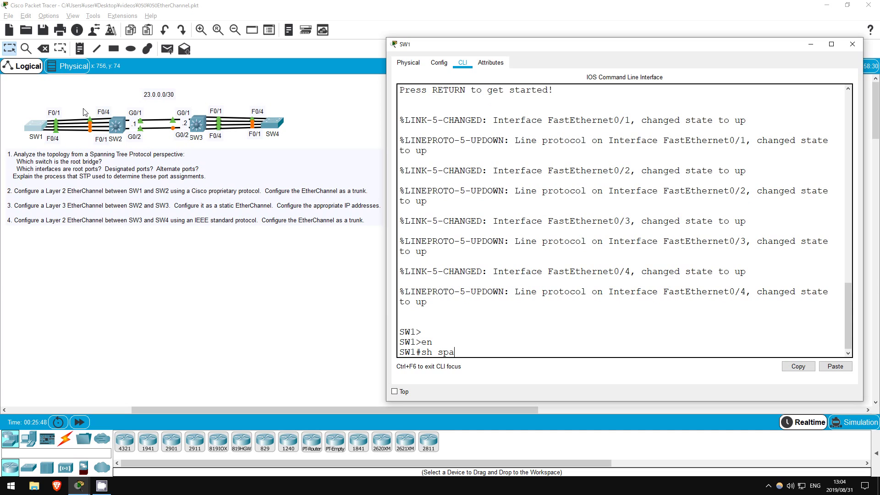
key("Tab")
key("Return")
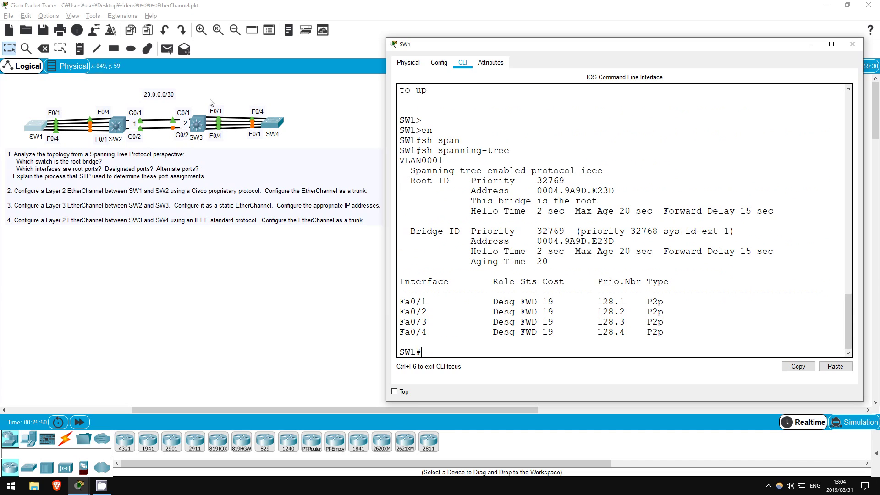
left_click_drag(472, 202, 624, 196)
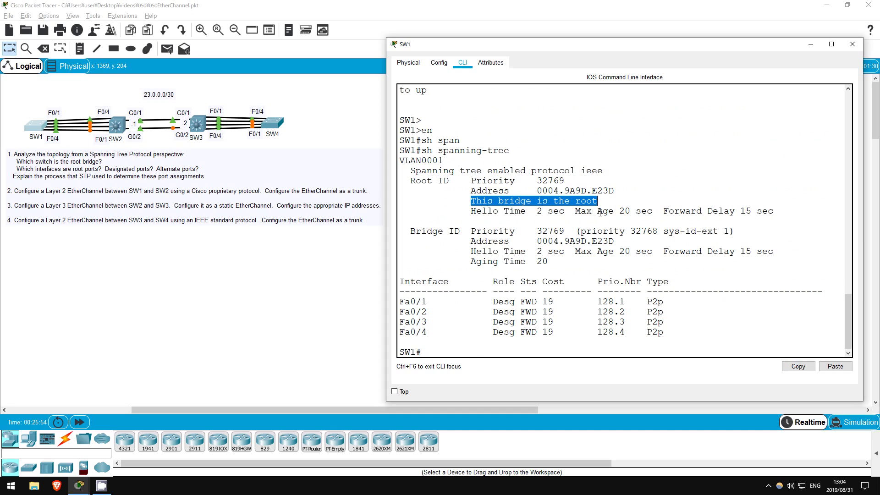
left_click(463, 353)
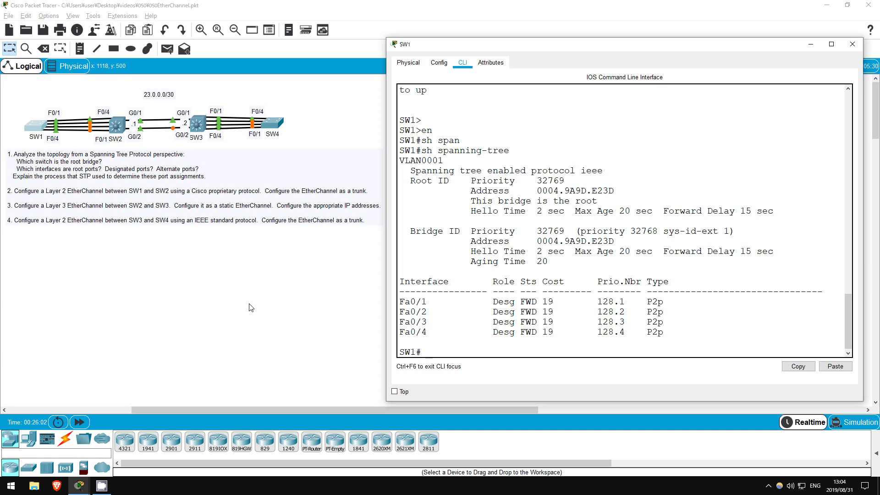
Close SW1's window, marquee-select switches SW1–SW4 on the canvas, then deselect
left_click(207, 312)
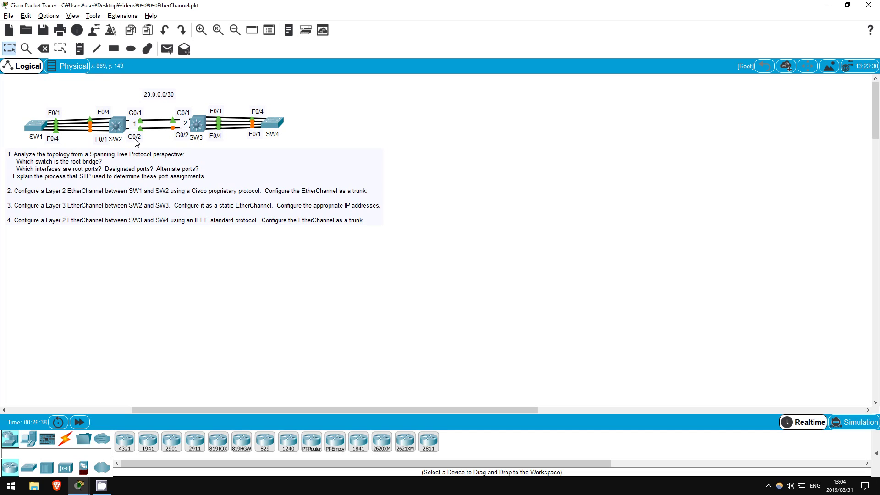
left_click_drag(25, 105, 155, 135)
left_click_drag(197, 104, 288, 145)
left_click_drag(45, 101, 110, 115)
left_click(99, 106)
Select SW1's F0/1 and F0/4 port labels together, then clear the selection
left_click(51, 112)
left_click_drag(89, 107, 110, 116)
left_click_drag(33, 105, 113, 120)
left_click(125, 103)
Reopen SW1's CLI, enter conf t, and select interface range f0/1 - 4
left_click(33, 126)
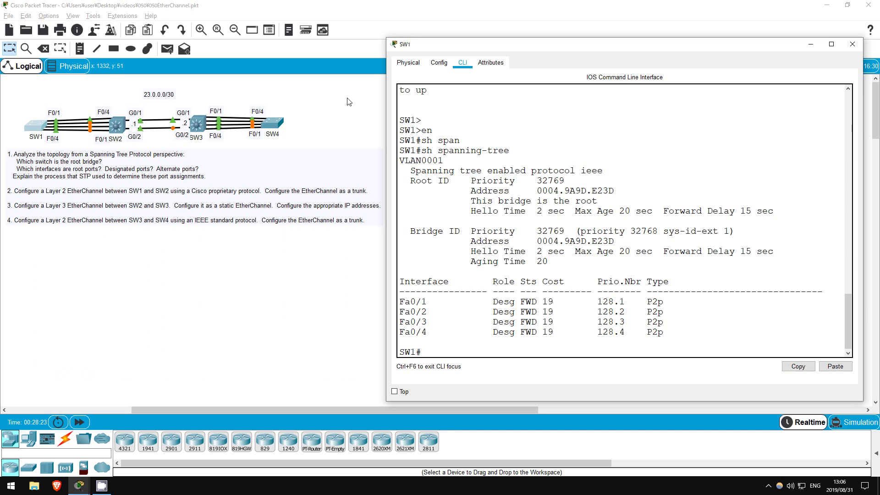
key("Return")
key("Return")
key("Return")
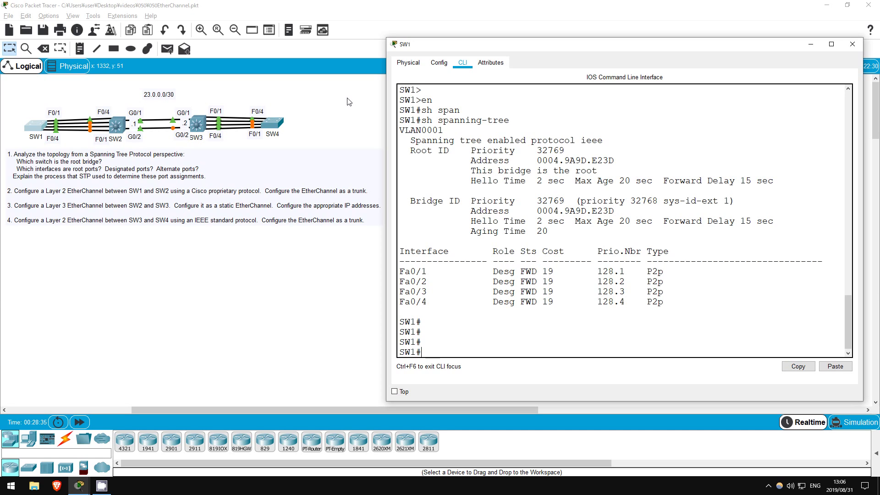
type("conf t")
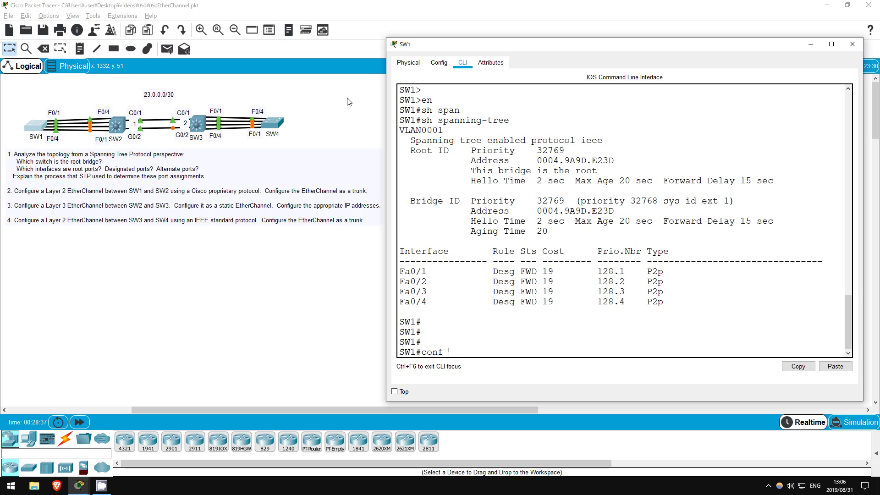
key("Return")
type("int range ")
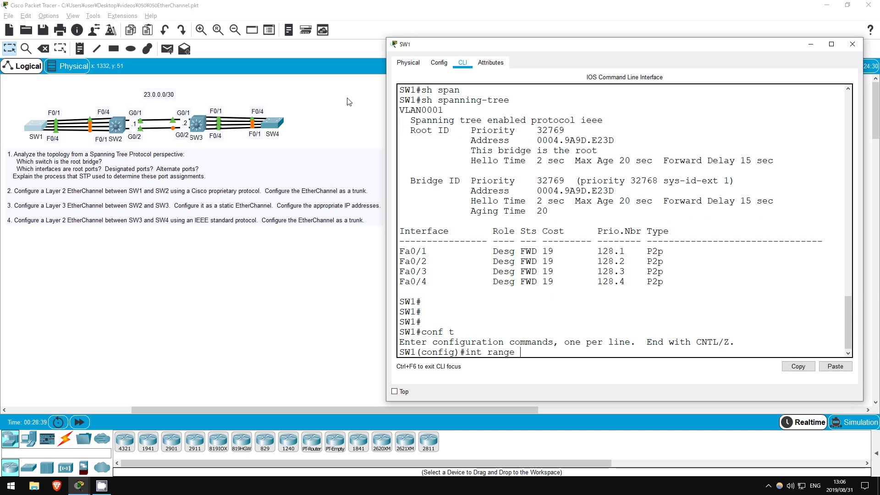
type("f0/1 - 4")
key("Return")
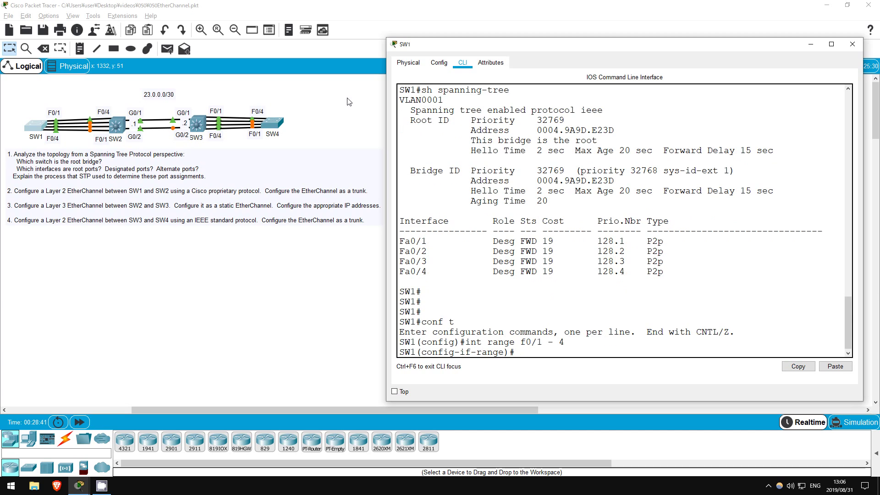
key("Return")
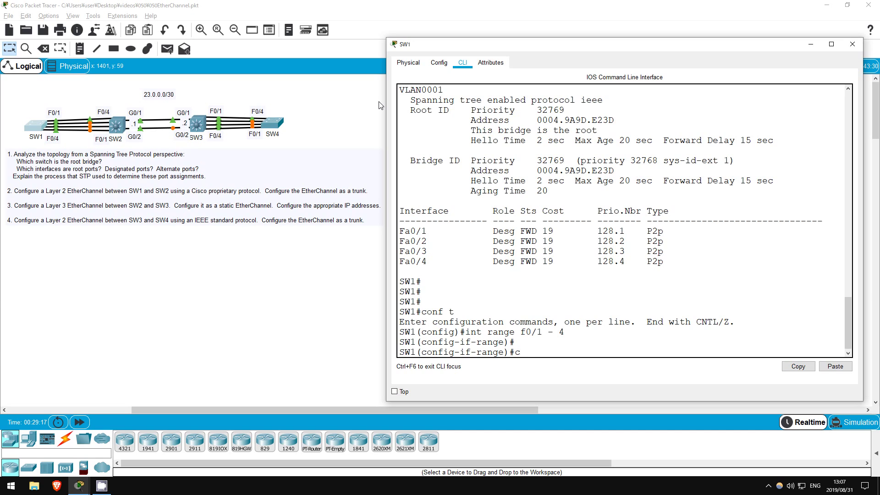
List channel-group 1 mode options and highlight the PAgP auto and desirable descriptions
type("channel-group ?")
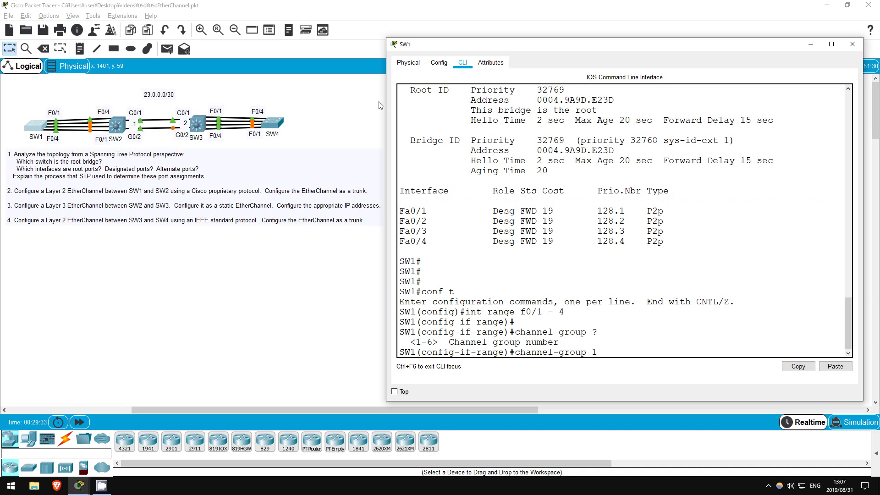
type("mode ?")
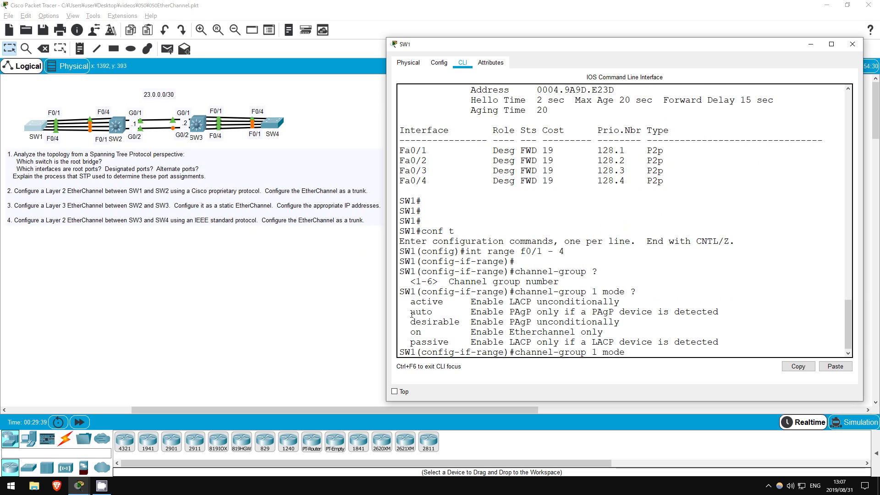
left_click_drag(411, 312, 645, 321)
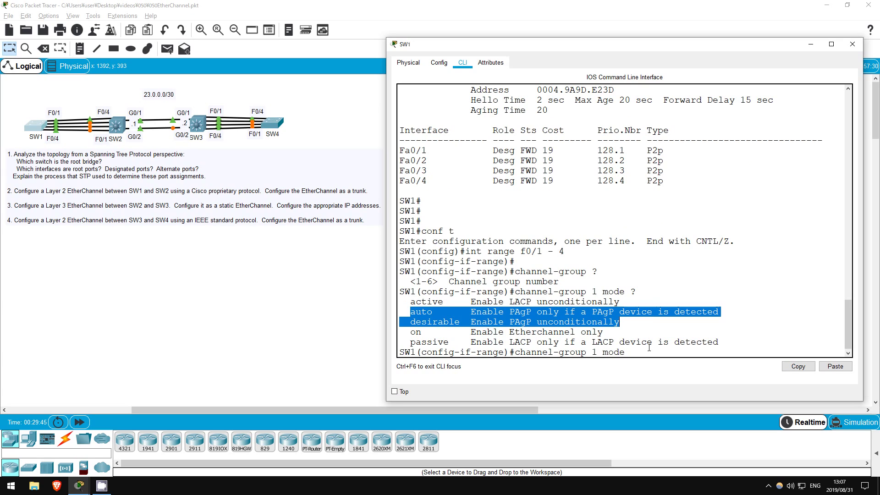
left_click(521, 322)
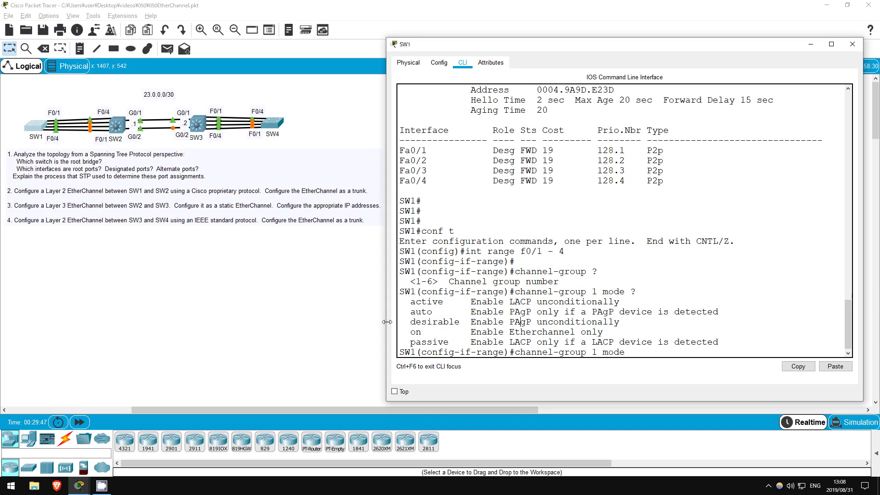
left_click_drag(410, 322, 632, 321)
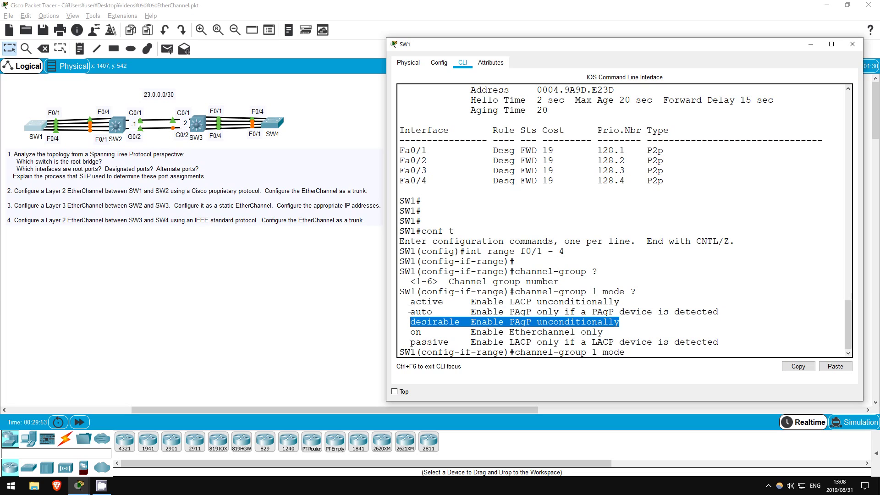
left_click(410, 311)
left_click_drag(409, 310, 735, 309)
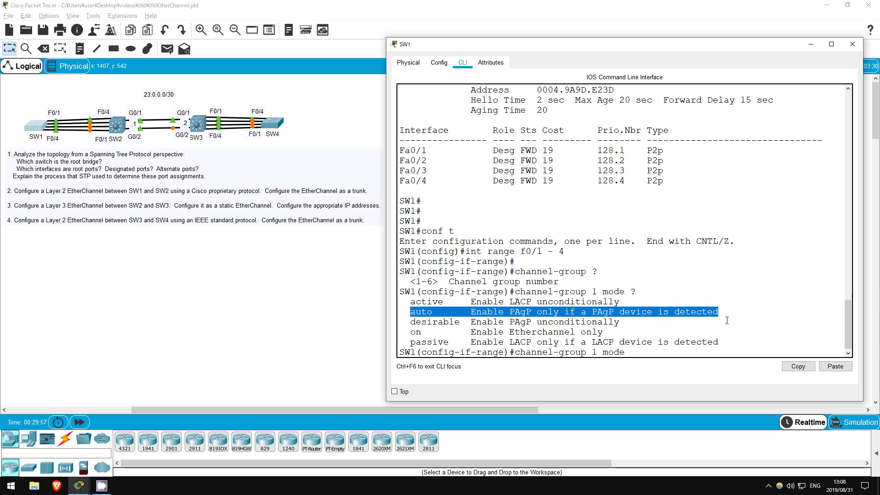
left_click(686, 352)
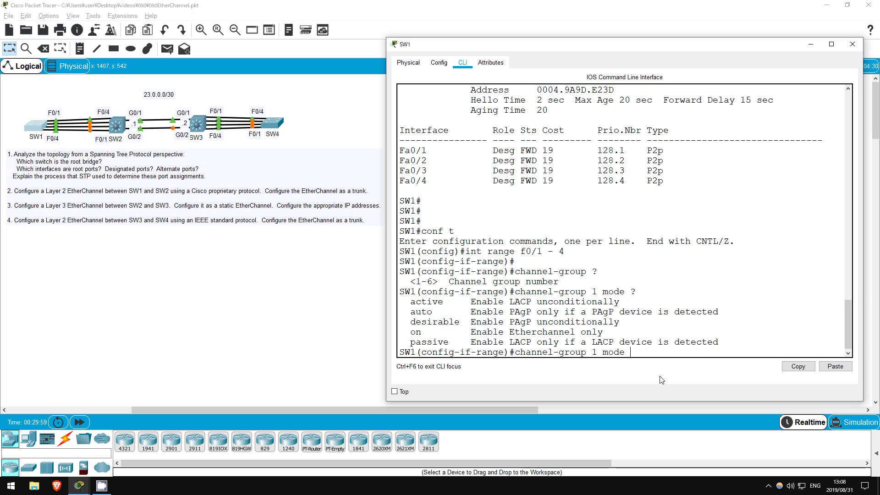
Bundle SW1's F0/1–F0/4 into channel group 1 in PAgP desirable mode
type("des")
key("Tab")
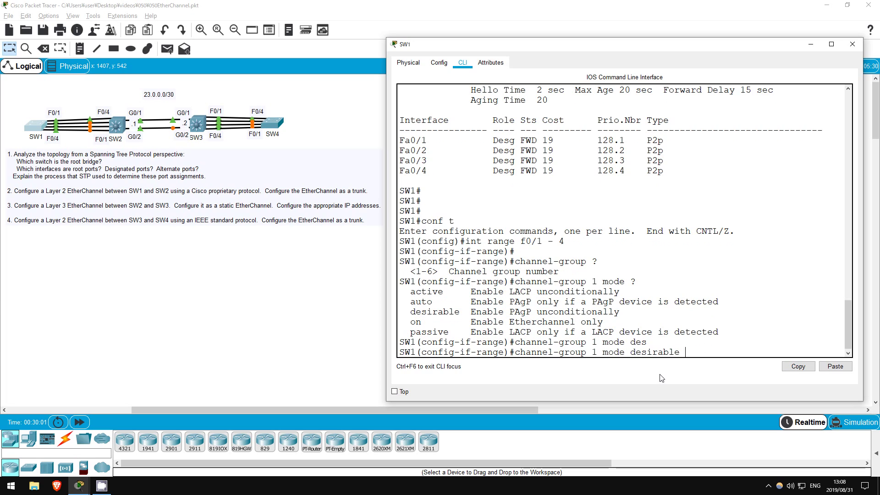
key("Return")
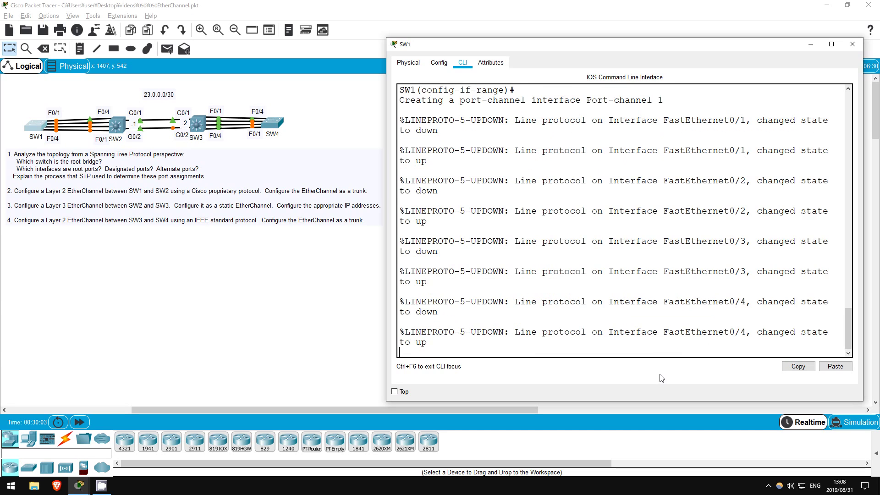
key("Return")
Show the EtherChannel summary and highlight Po1, its S and D flags, and four bundled ports
type("do sh eth sum")
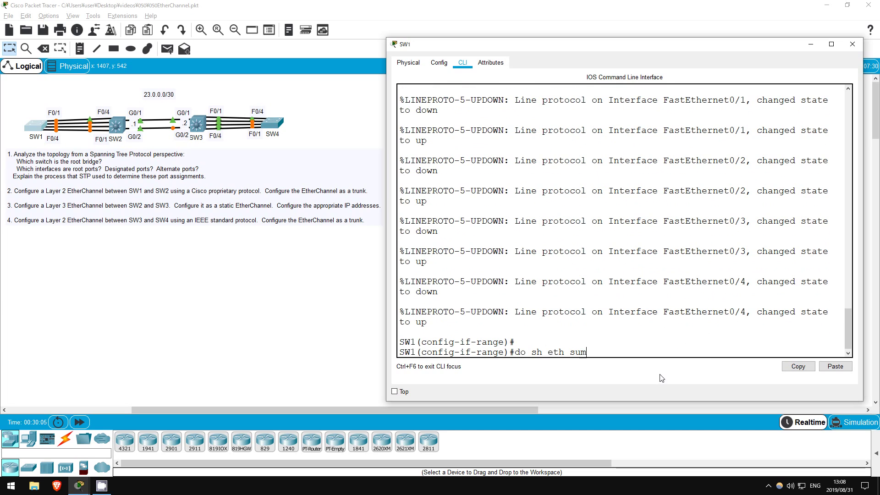
key("Return")
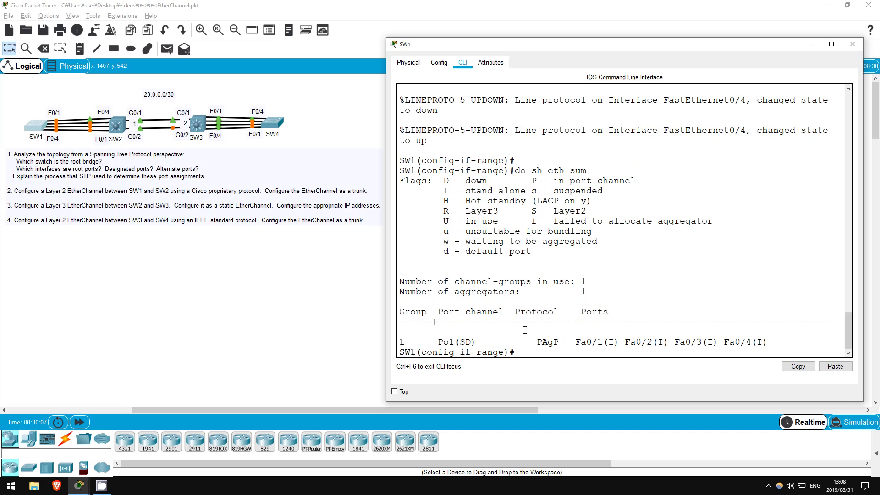
left_click_drag(436, 342, 454, 342)
left_click(453, 342)
left_click_drag(460, 342, 464, 342)
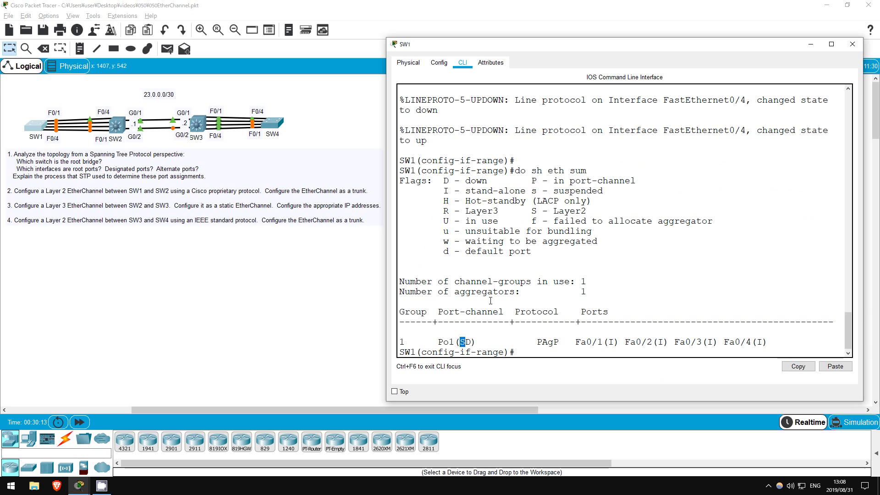
left_click(531, 239)
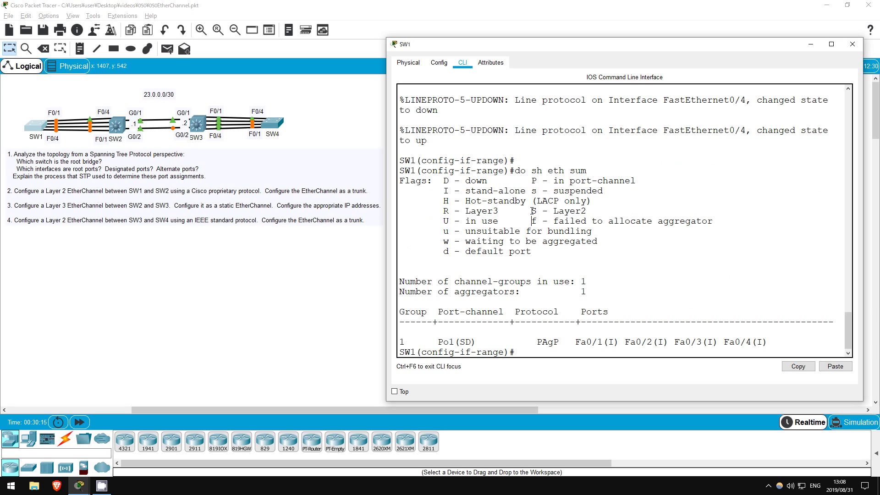
left_click_drag(532, 210, 586, 211)
left_click(579, 220)
left_click_drag(444, 181, 493, 181)
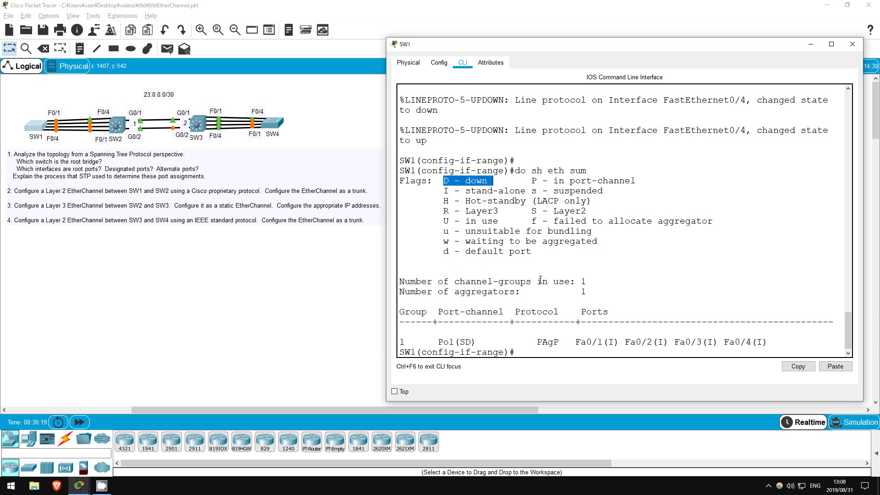
left_click(551, 321)
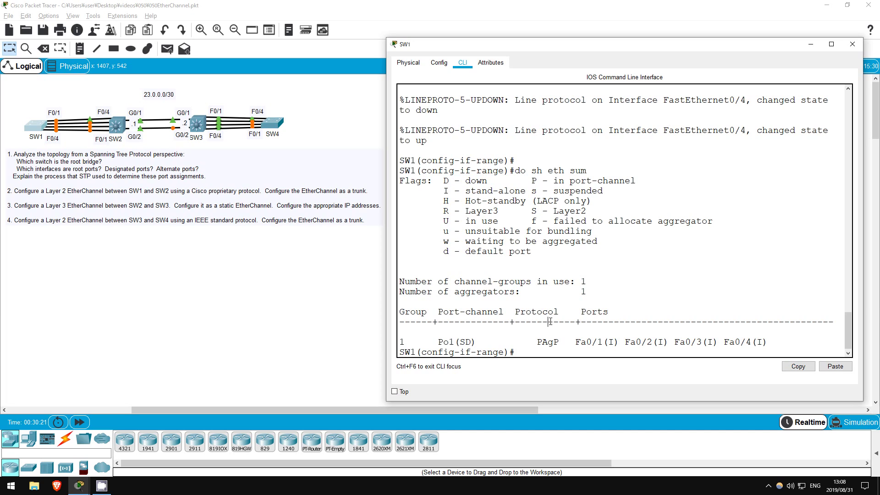
left_click_drag(576, 343, 784, 341)
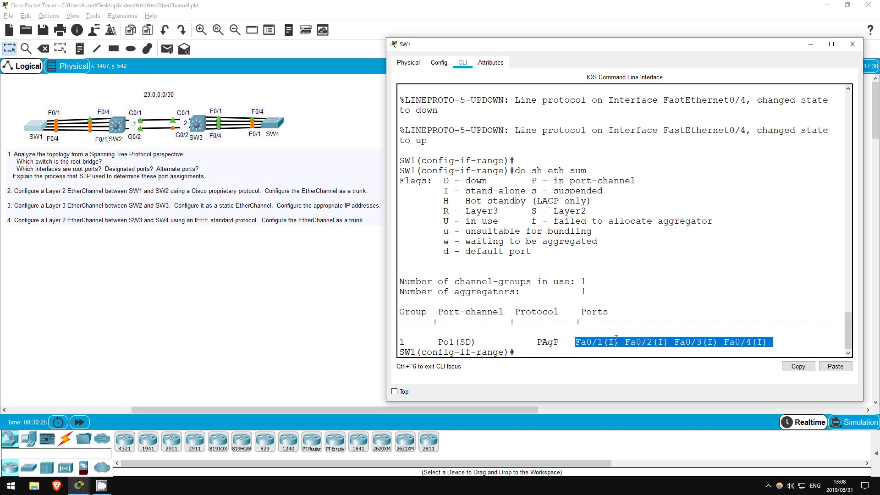
left_click(548, 353)
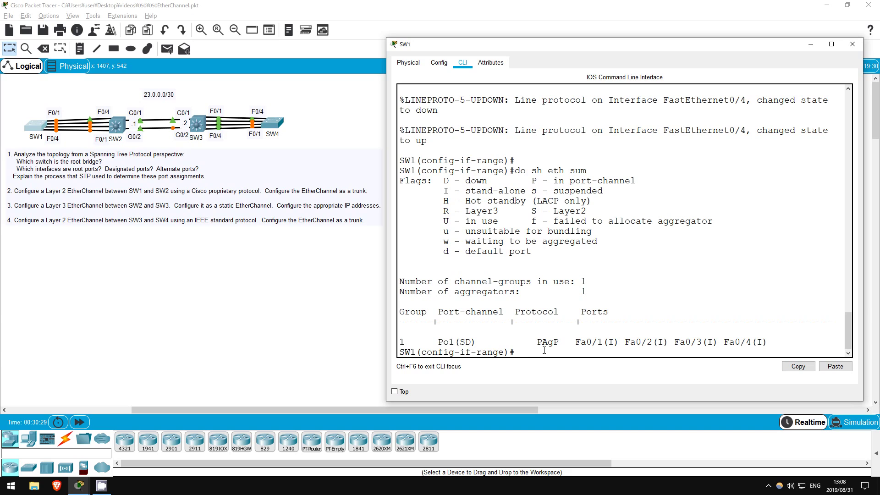
Set SW1's Port-channel 1 to switchport mode trunk
type("int po1")
key("Return")
type("swit")
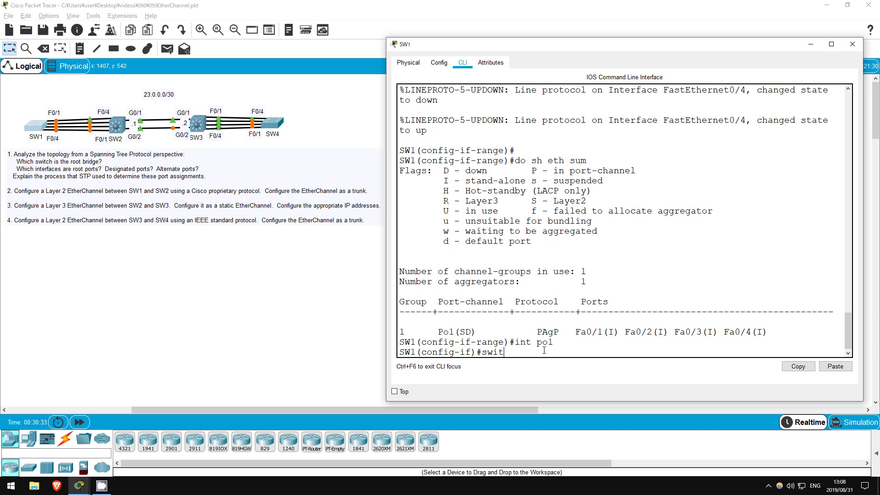
key("Tab")
type("mode trunk")
key("Return")
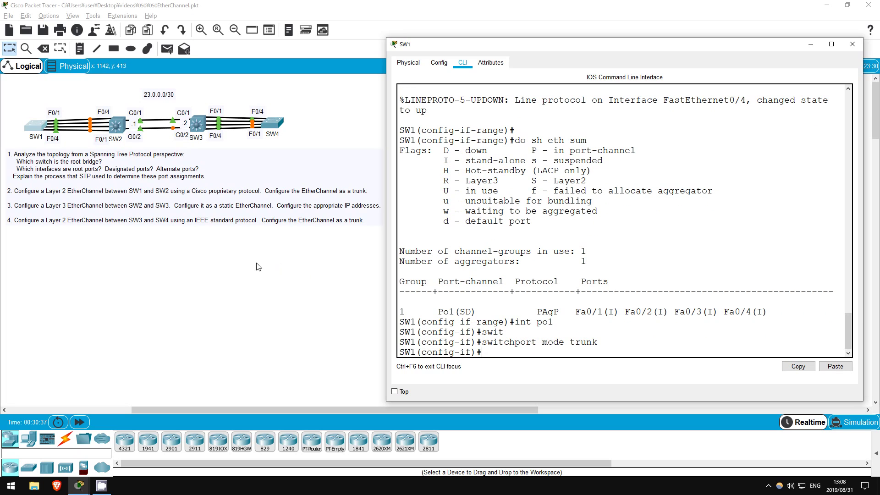
Open SW2's CLI, enter privileged and global configuration, and select int range f0/1 - 4
left_click(119, 122)
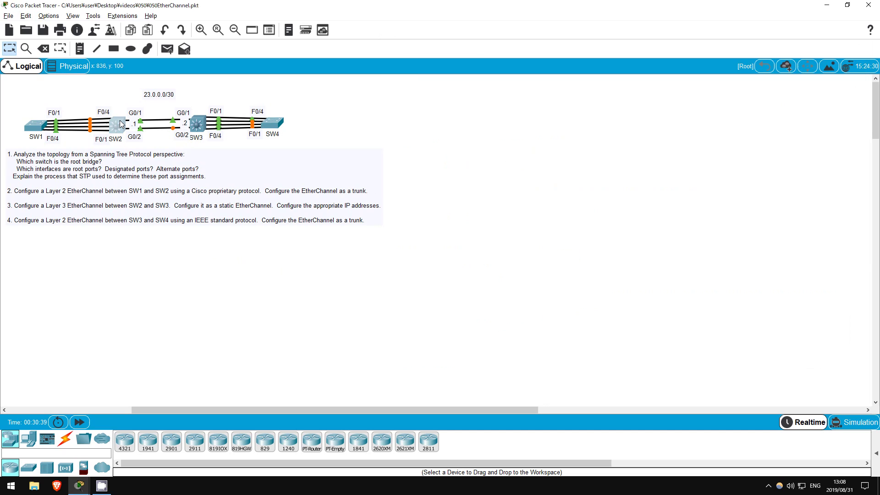
key("Return")
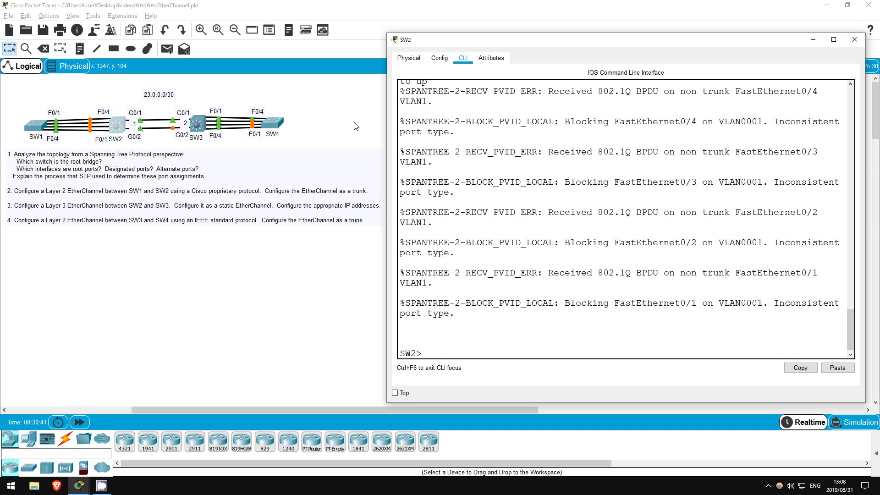
key("Return")
key("Return")
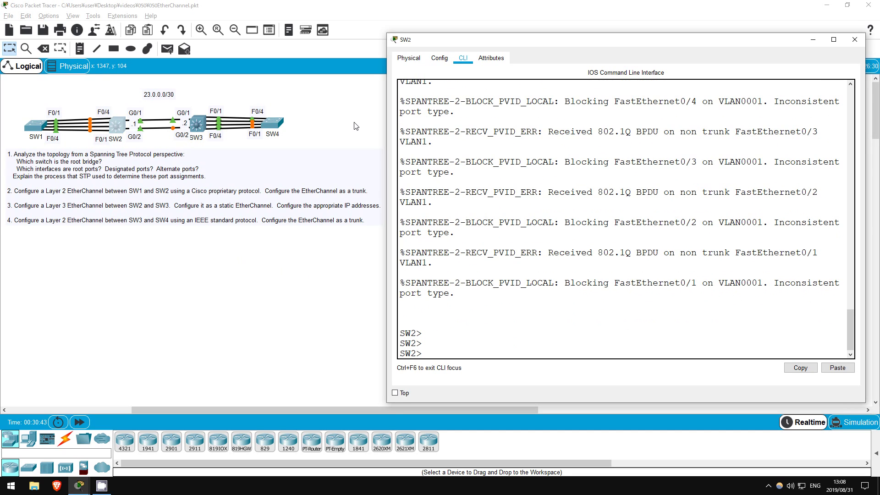
type("en")
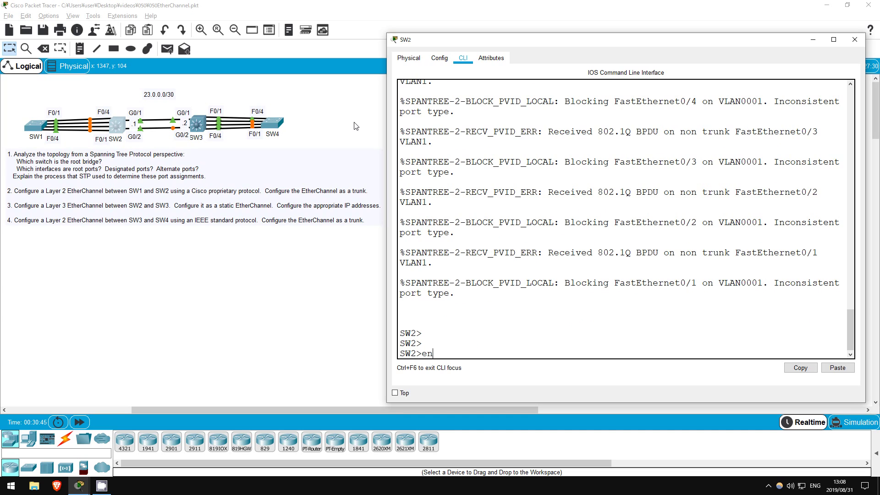
key("Return")
type("conf t")
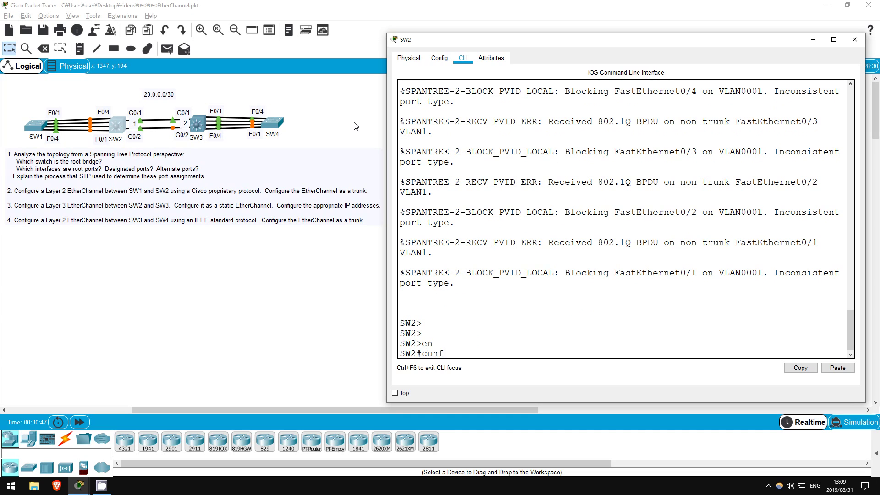
key("Return")
type("int rang")
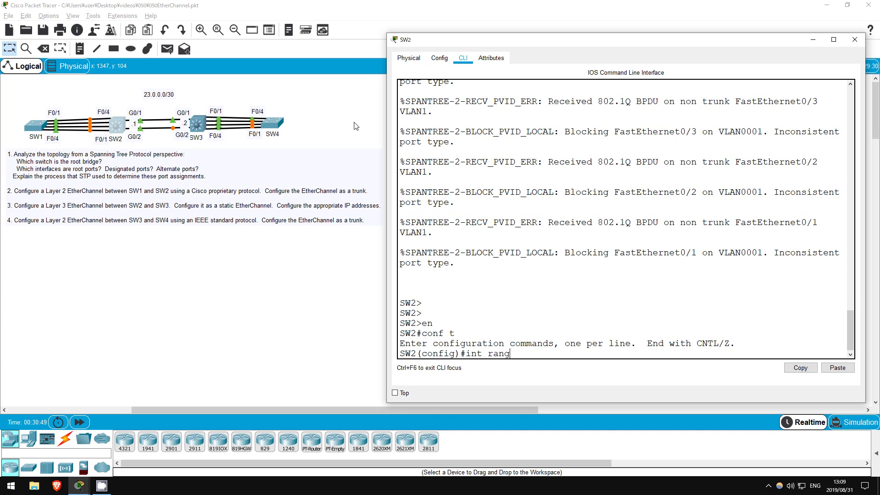
type("e f0/1 - 4")
key("Return")
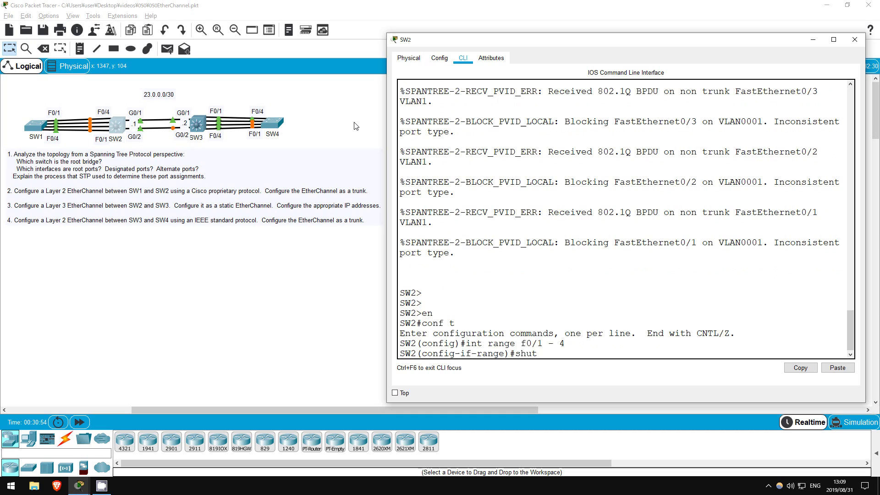
Shut down F0/1–F0/4 and add them to channel group 2 in PAgP auto mode
key("Return")
key("Return")
key("Return")
key("Return")
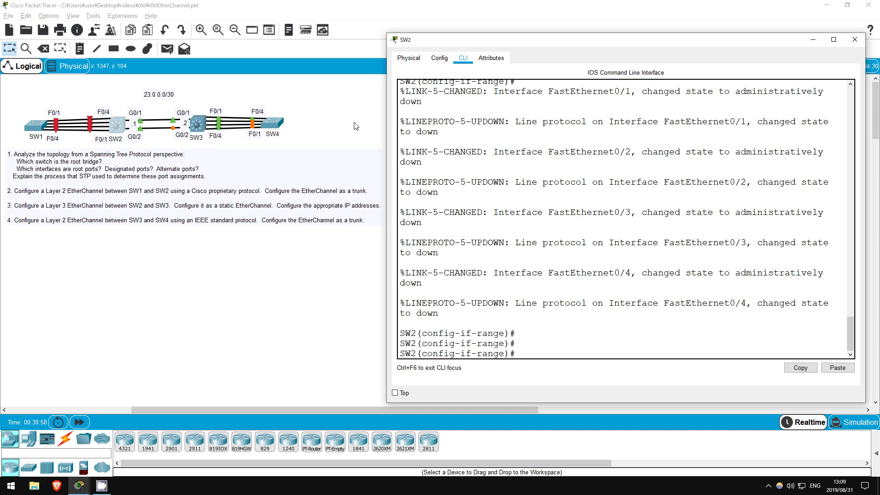
type("channel-group 2 mode ?")
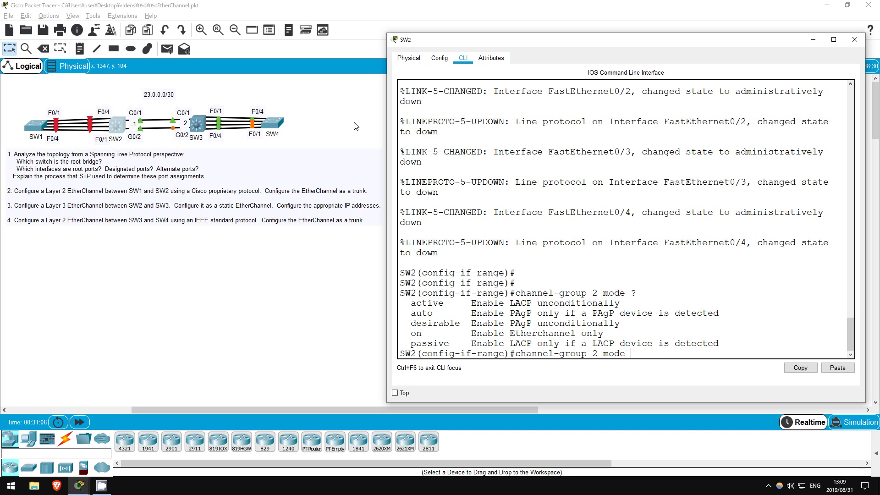
type("auto")
key("Return")
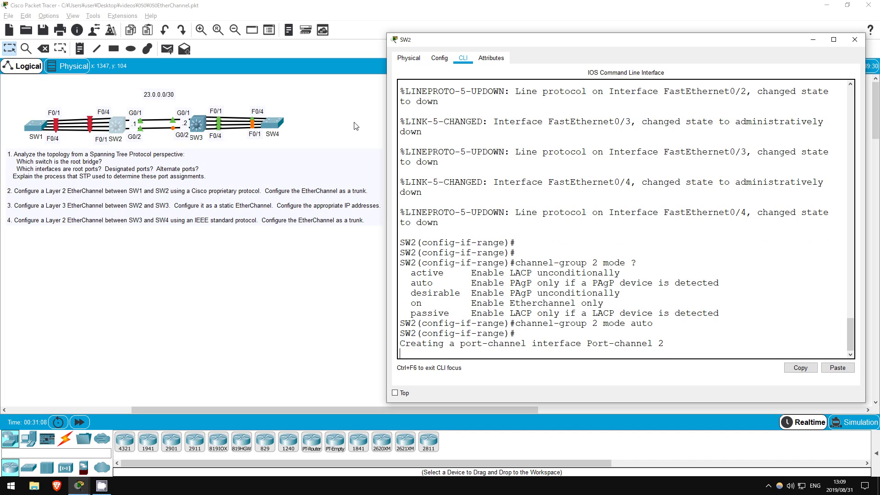
key("Return")
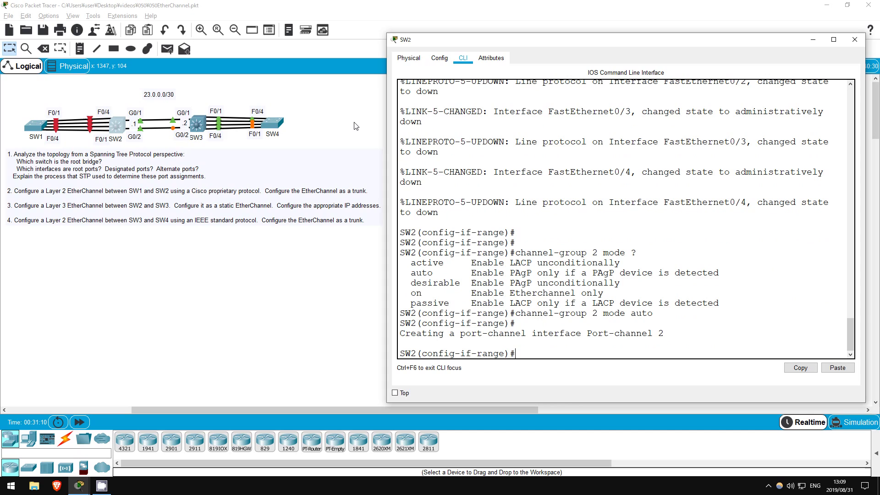
Enter Port-channel 2 on SW2 and try switchport mode trunk, which gets rejected
type("int po2")
key("Return")
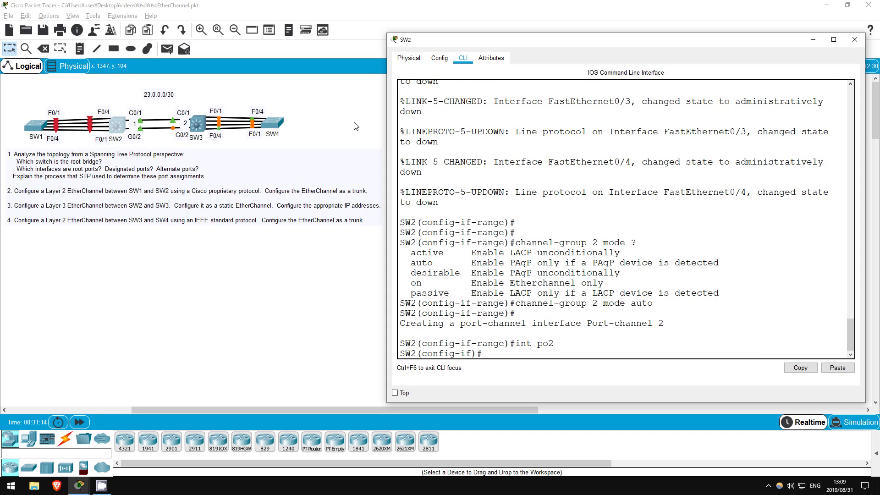
type("swit")
key("Tab")
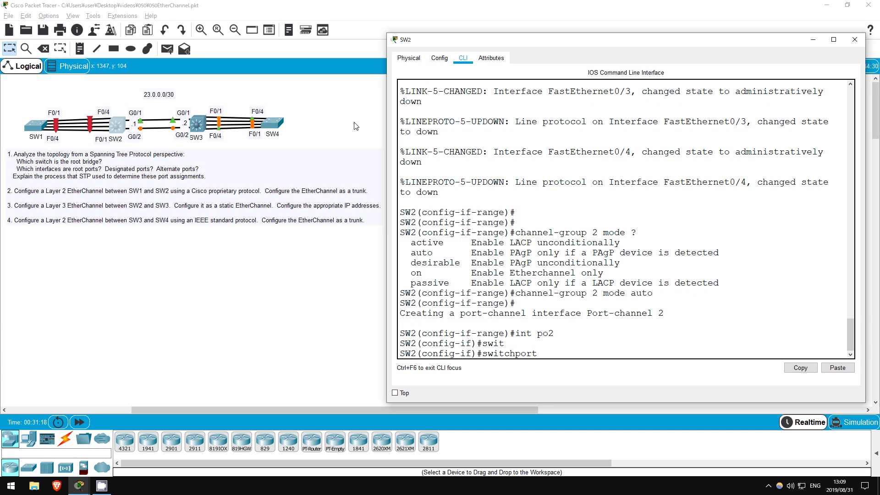
type("mode trunk")
key("Return")
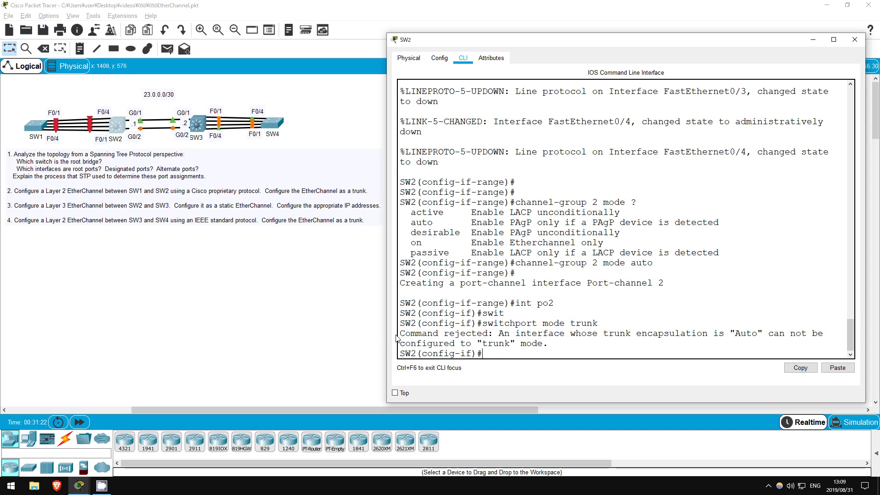
left_click_drag(402, 334, 570, 342)
left_click(508, 323)
Set trunk encapsulation dot1q, apply switchport mode trunk, and reselect interfaces f0/1 - 4
type("swi")
key("Tab")
type("trunk")
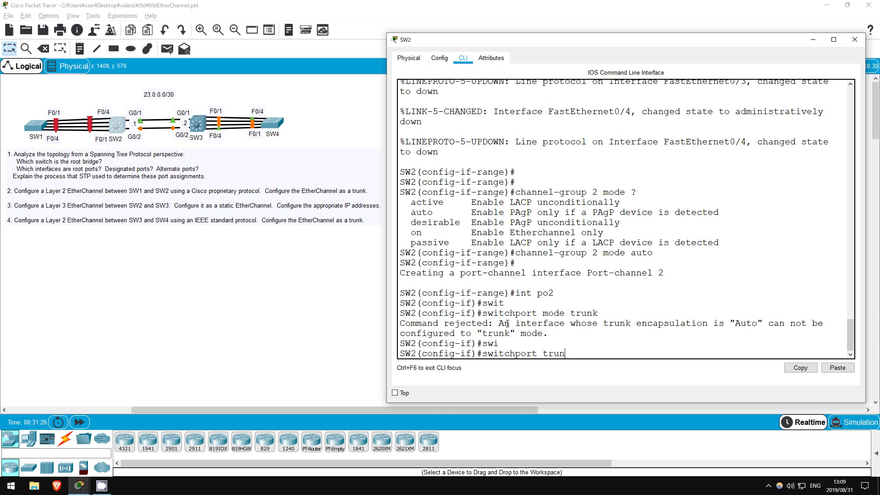
key("Tab")
type("ecna")
key("Tab")
key("BackSpace")
key("BackSpace")
key("BackSpace")
type("nc")
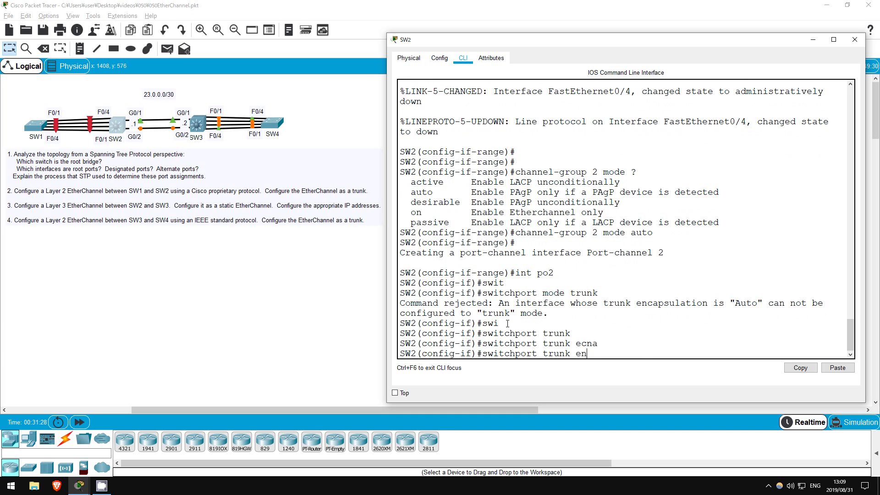
key("Tab")
type("dot1q")
key("Return")
key("Up")
key("Up")
key("Up")
key("Up")
key("Up")
key("Up")
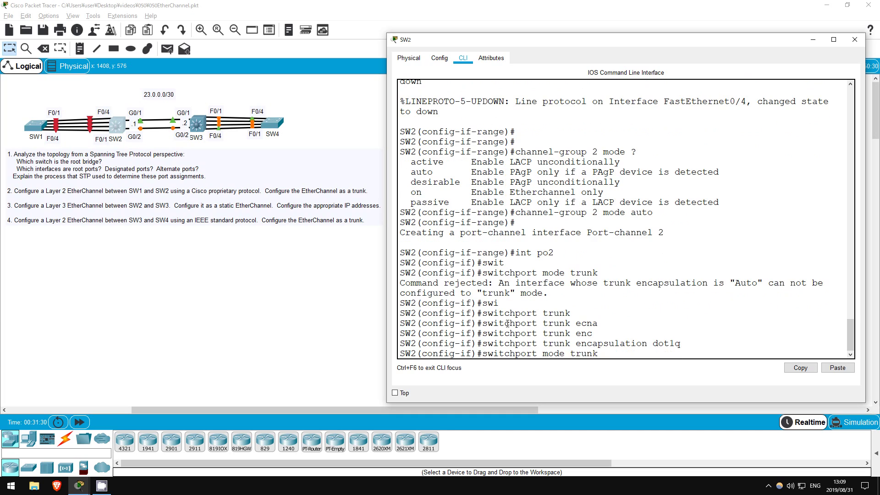
key("Return")
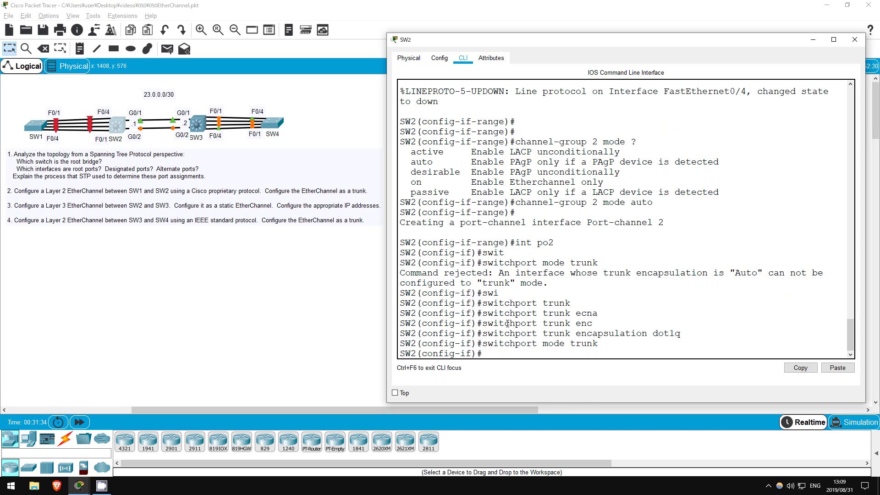
type("int range f0/1 - 4")
key("Return")
Bring F0/1–F0/4 back up with no shut and show SW2's EtherChannel summary
type("no shut")
key("Return")
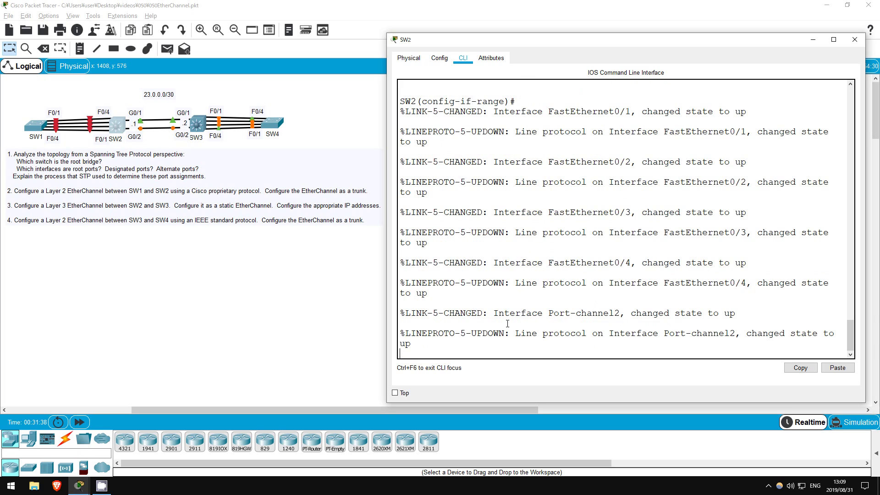
key("Return")
key("Return")
key("Return")
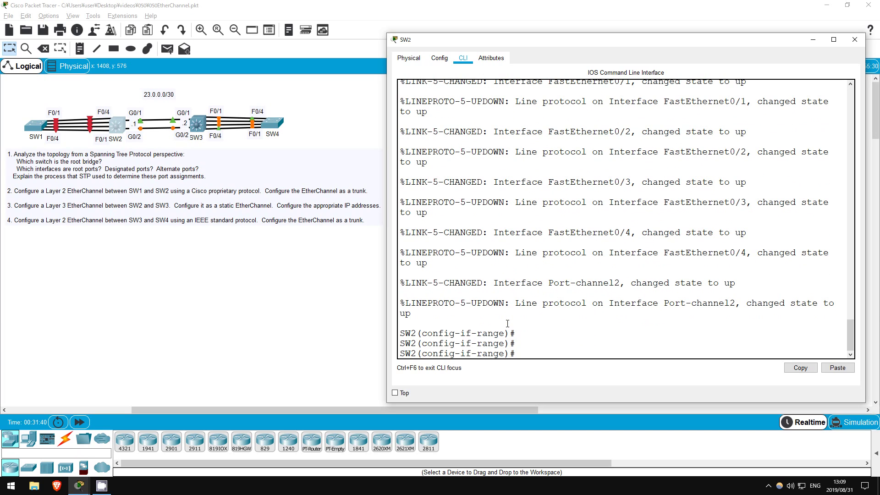
type("do sh")
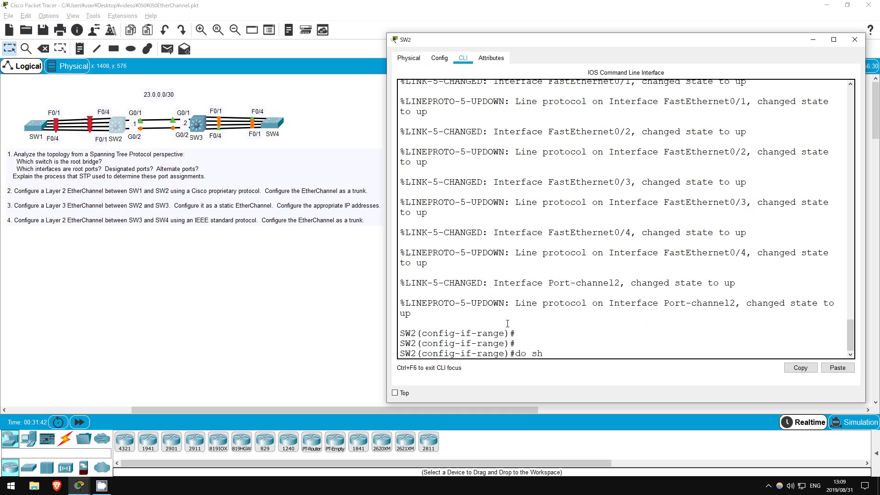
type(" eth sum")
key("Return")
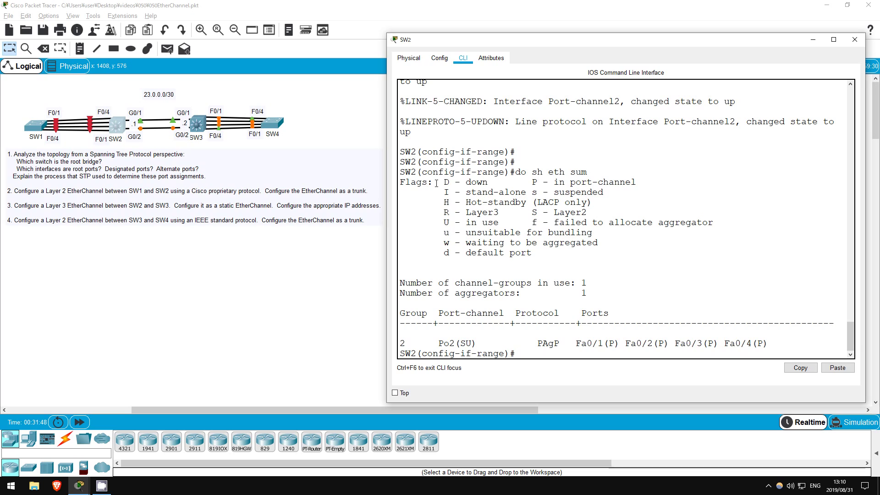
Highlight the flags legend, Po2's SU status, and the meaning of the U flag
left_click_drag(401, 183, 652, 261)
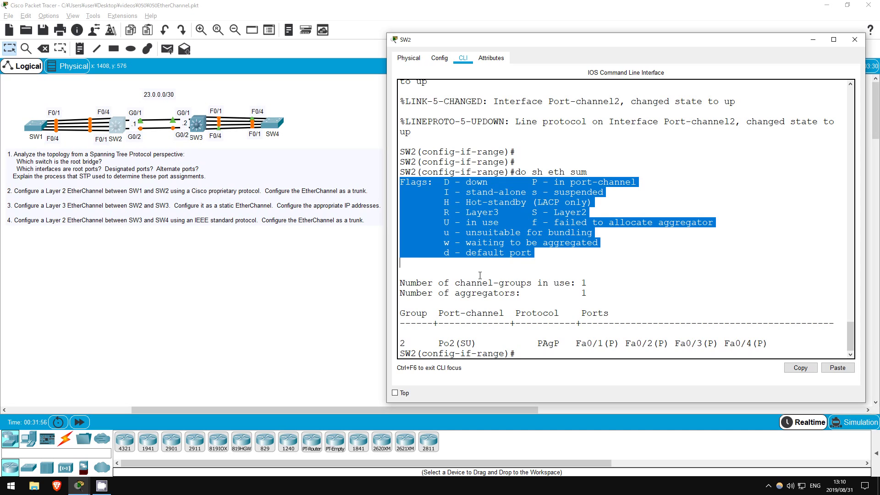
left_click(454, 317)
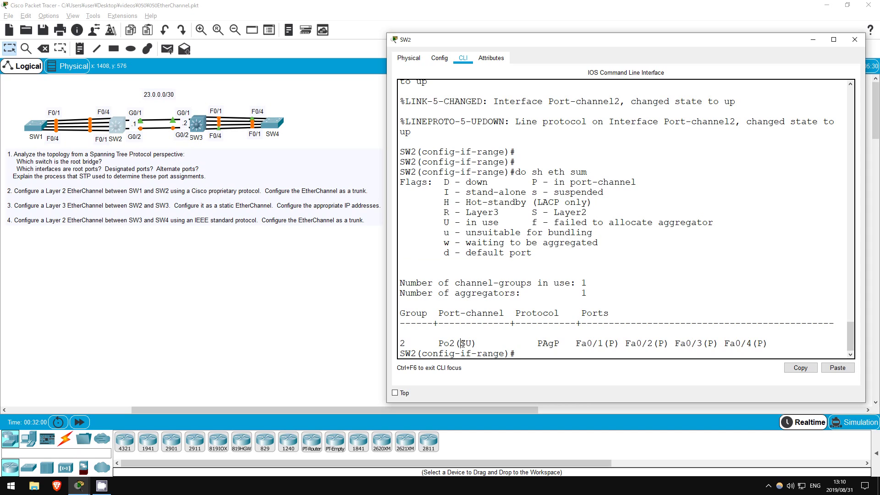
left_click_drag(461, 343, 473, 343)
left_click_drag(444, 222, 504, 223)
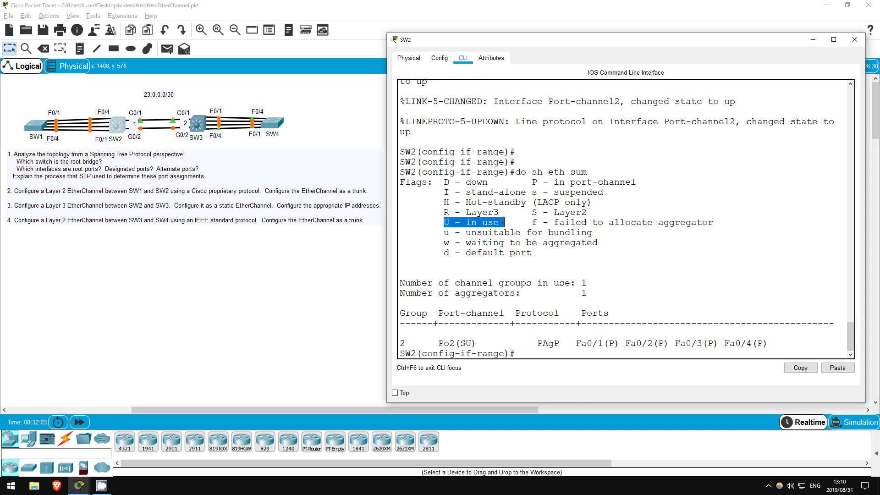
left_click(531, 353)
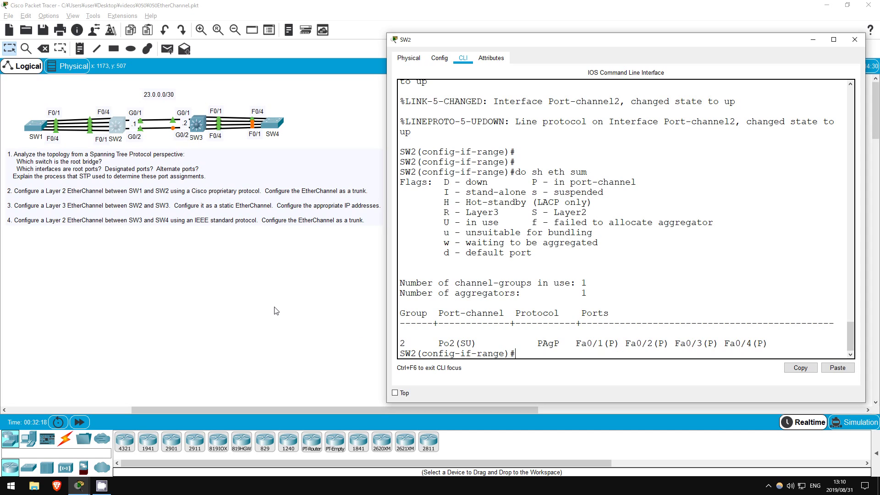
Exit interface configuration and enable ip routing on SW2
key("BackSpace")
key("BackSpace")
type("exit")
key("Return")
key("Return")
key("Return")
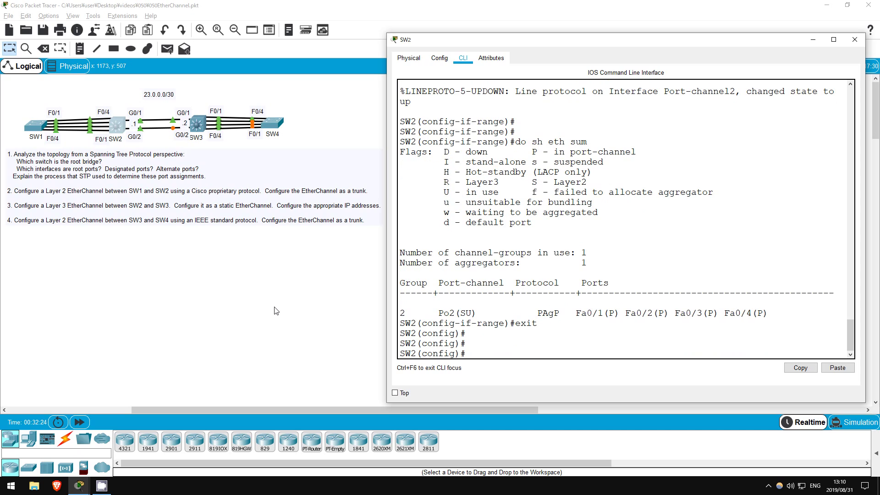
type("ip rout")
key("Tab")
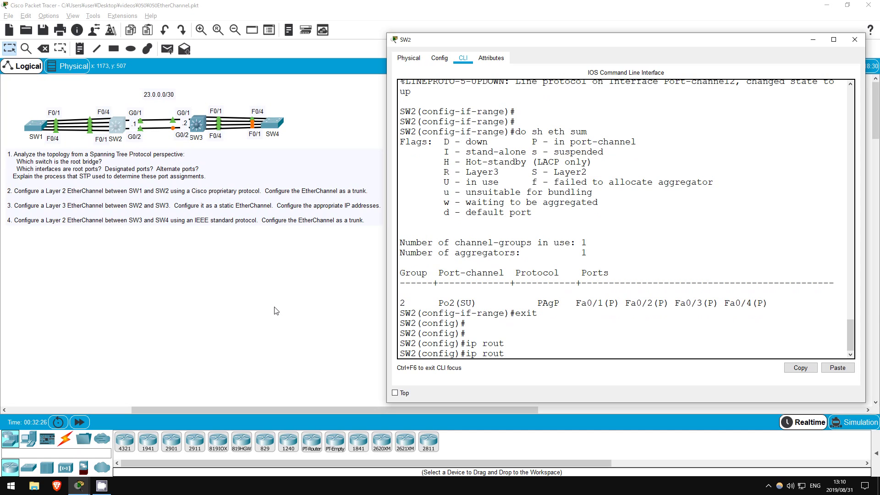
type("ing")
key("Return")
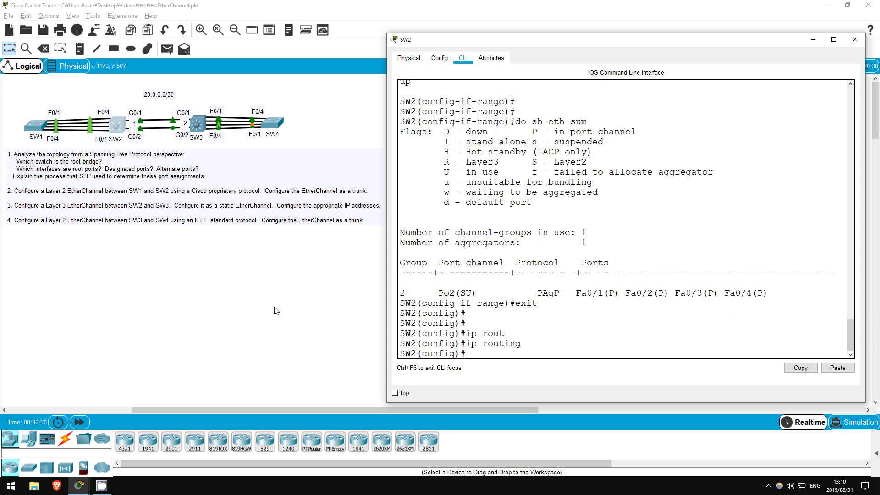
Make G0/1–G0/2 routed ports and bundle them into static channel group 1 (mode on)
type("int range g0/1 - 2")
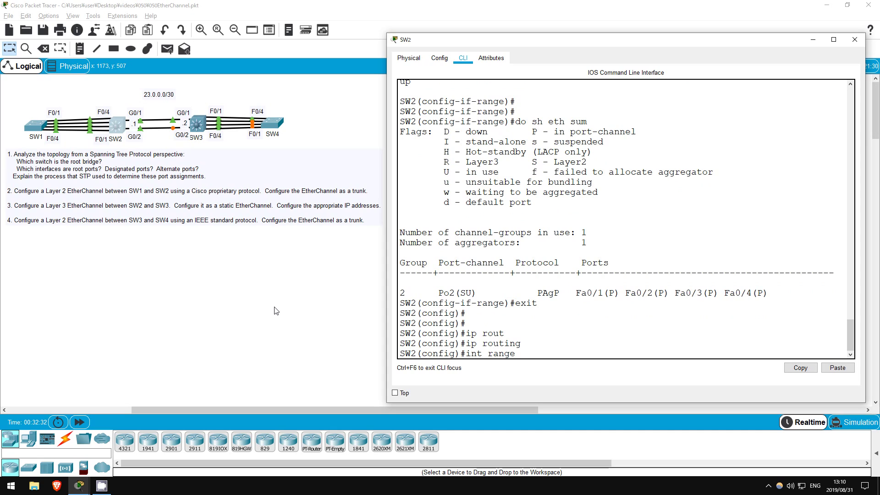
key("Return")
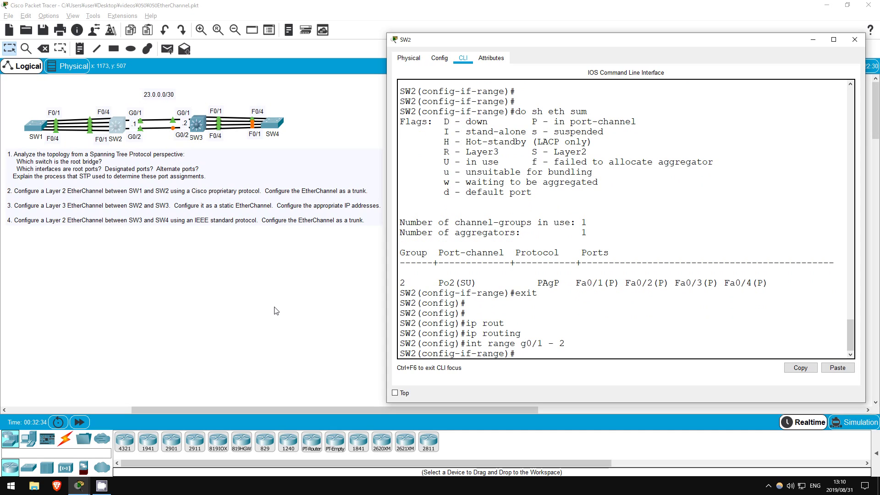
type("no swi")
key("Tab")
key("Return")
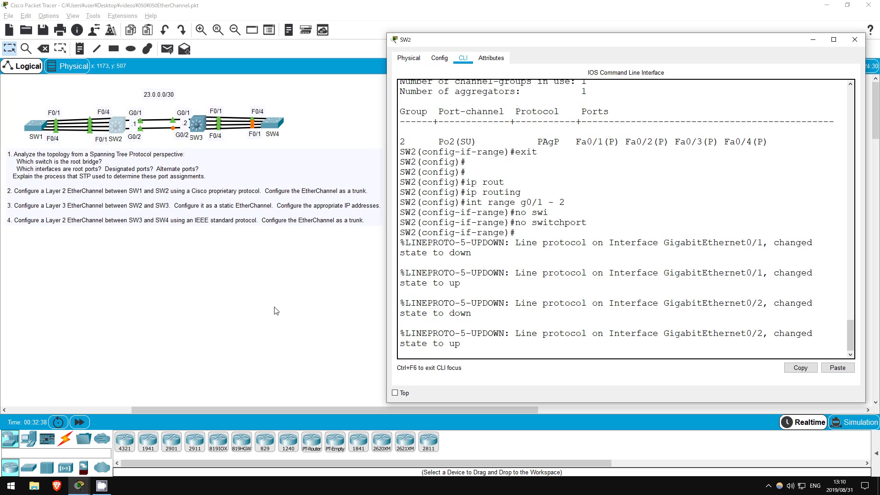
key("Return")
key("Return")
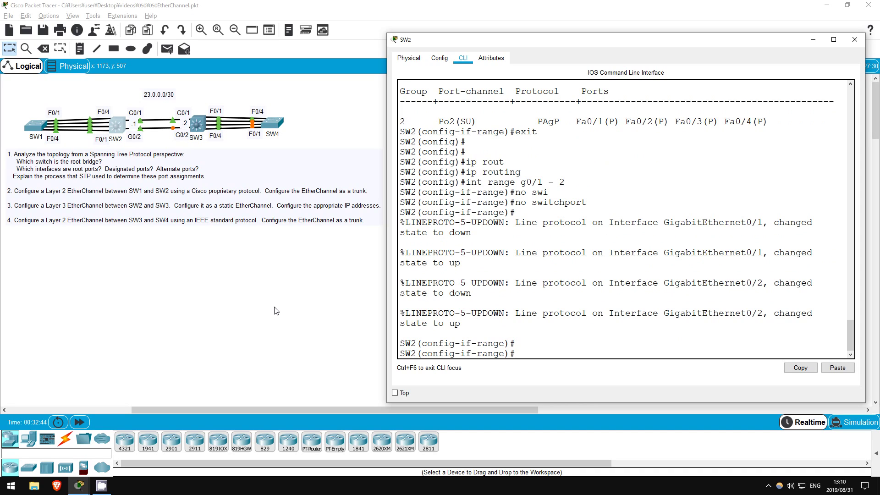
type("channel")
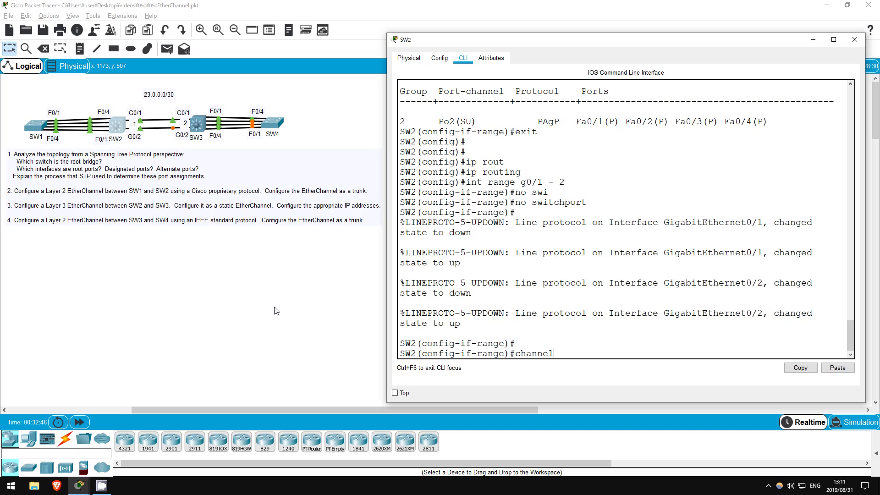
type("-group 1 mode on")
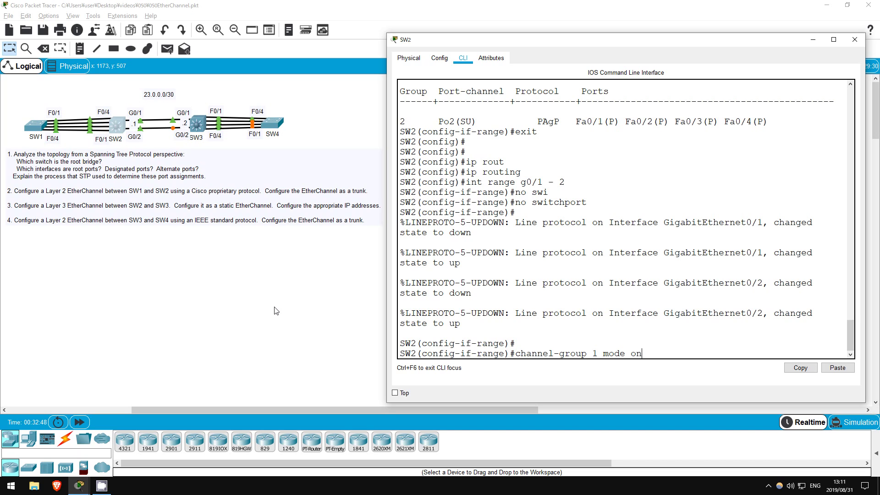
key("Return")
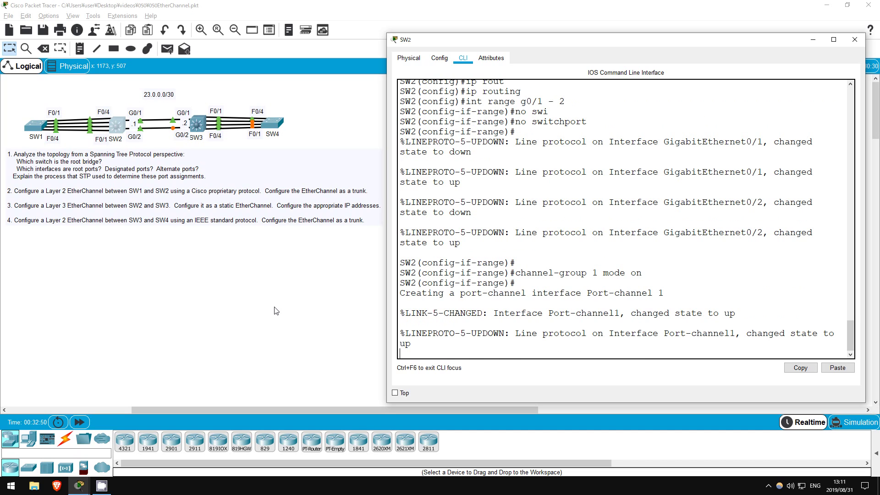
key("Return")
key("Return")
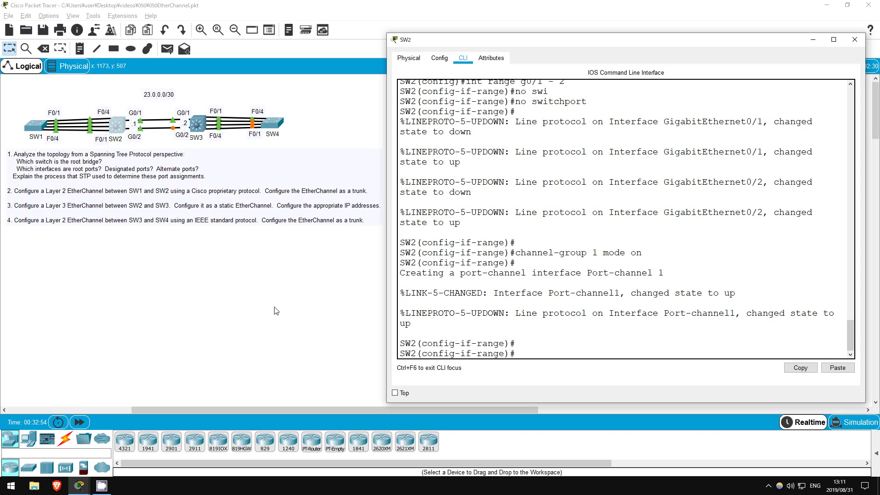
Assign IP address 23.0.0.1 255.255.255.0 to SW2's Port-channel 1
type("int po1")
key("Return")
type("ip add")
key("Tab")
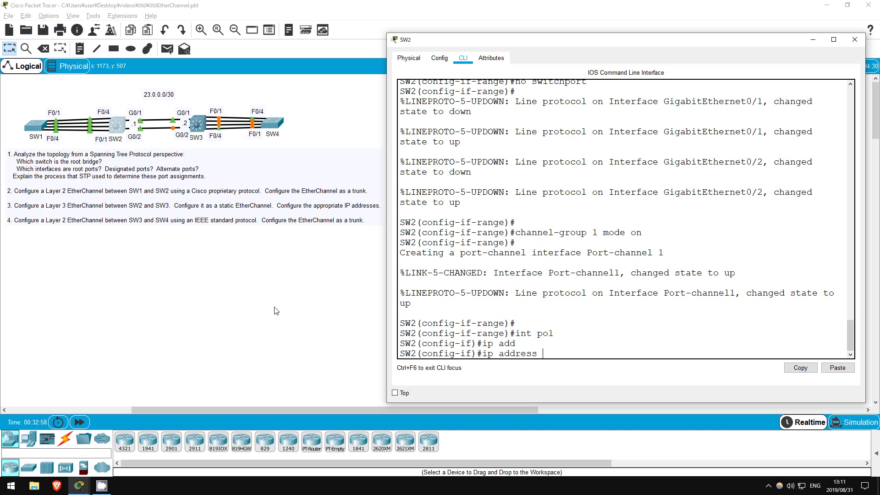
type("23.0.0.1 255.255.255.0")
key("Return")
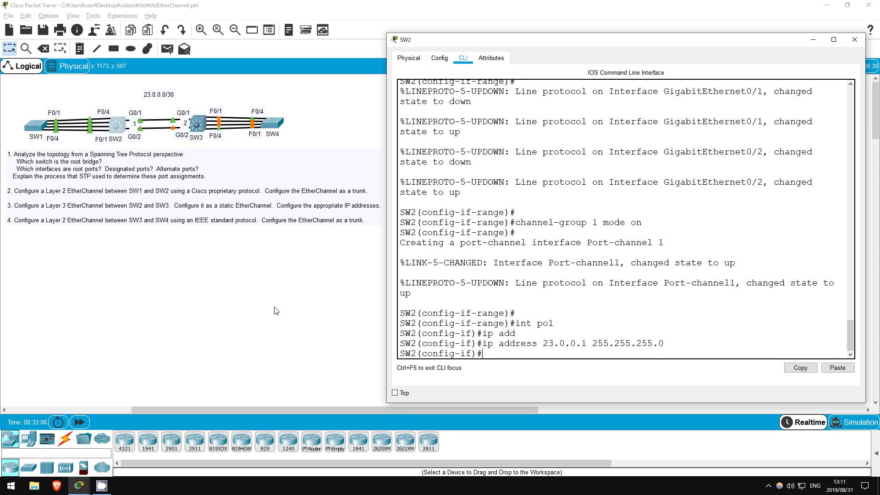
Enable IP routing on SW3 from global configuration mode in its CLI
left_click(197, 123)
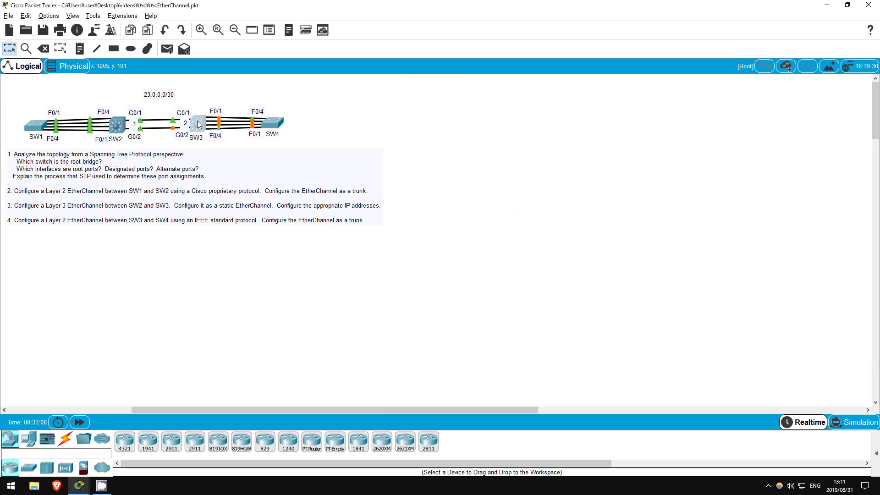
left_click(575, 229)
key("Return")
key("Return")
type("en")
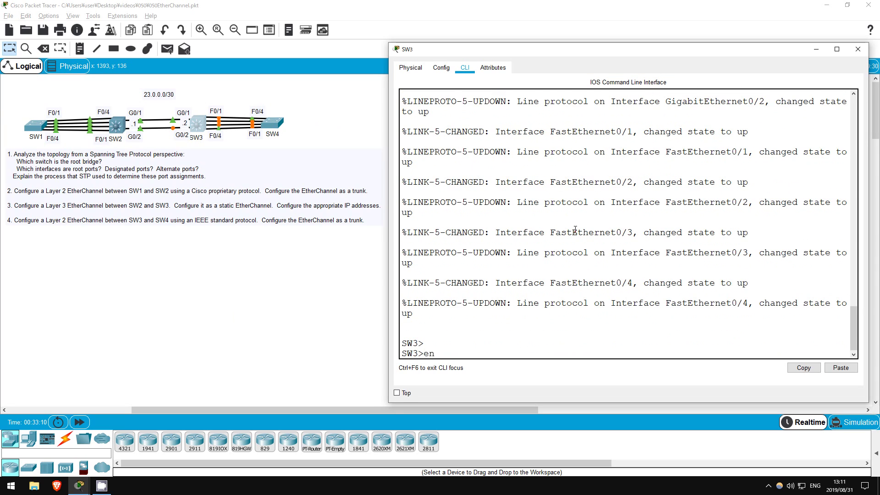
key("Return")
type("conf t")
key("Return")
type("i ro")
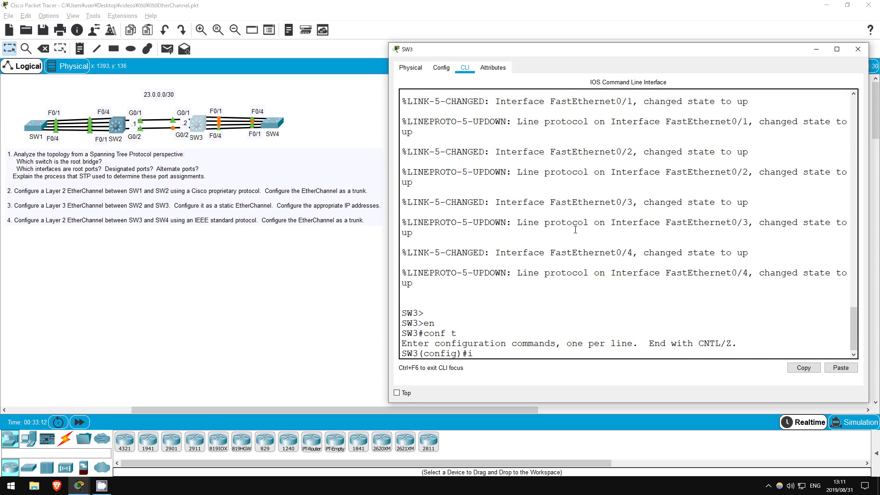
key("BackSpace")
key("BackSpace")
key("BackSpace")
type("p")
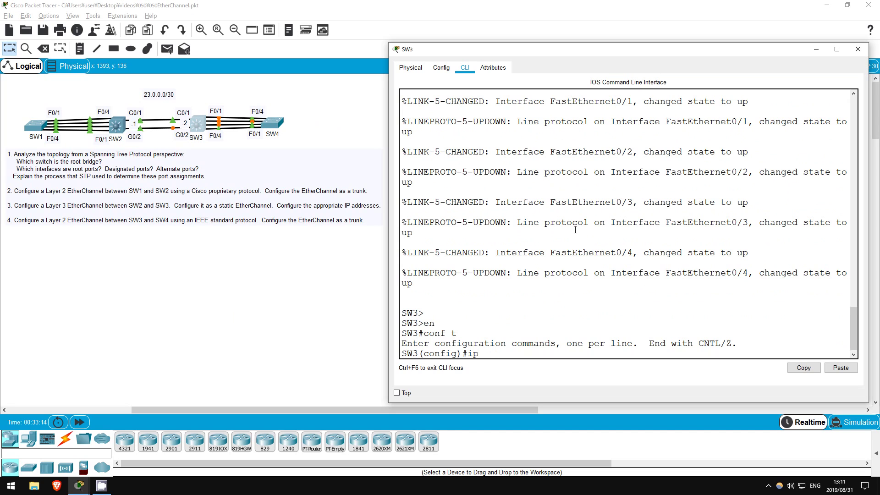
type(" routing")
key("Return")
Make SW3's G0/1–G0/2 routed ports and bundle them into static channel group 1 (mode on)
type("int range ")
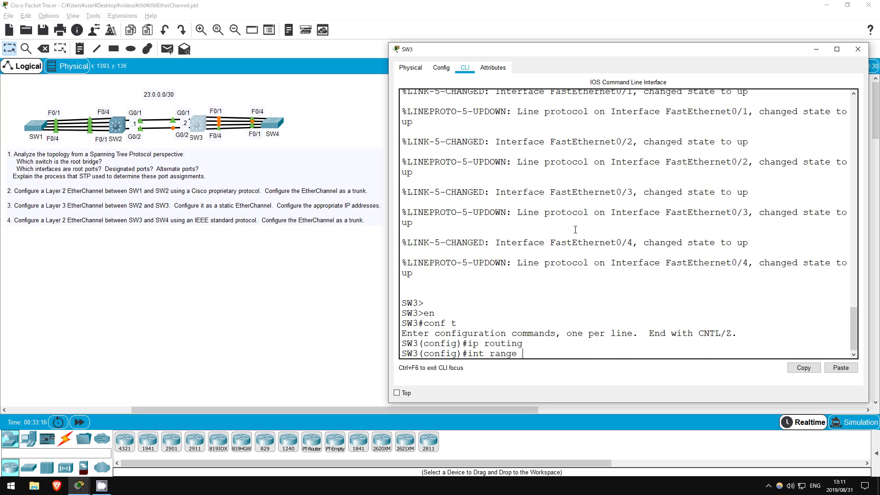
type("g0/1 - 2")
key("Return")
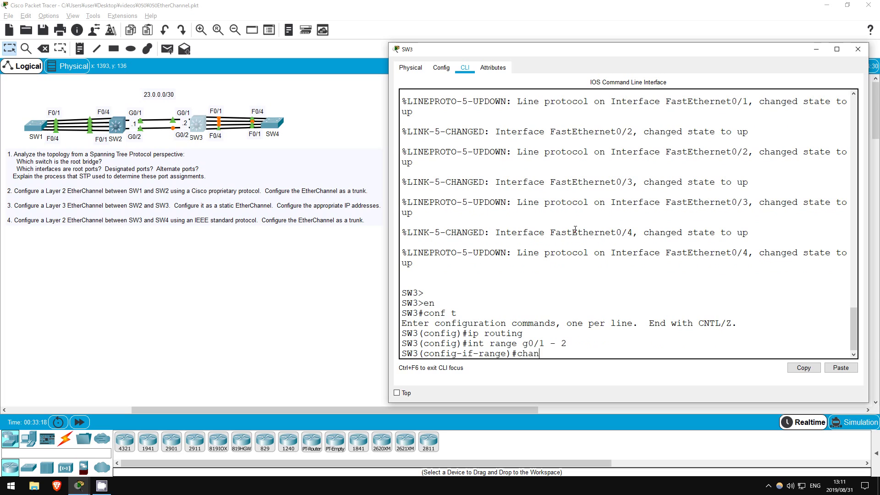
type("no swi")
key("Tab")
key("Return")
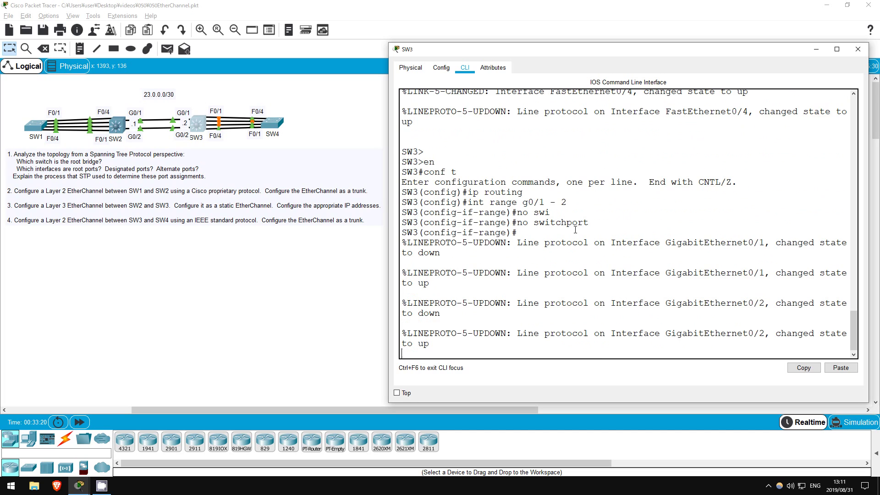
type("channel-group 1 mode on")
key("Return")
Assign IP 23.0.0.2 255.255.255.0 to SW3's Port-channel 1
type("int po1")
key("Return")
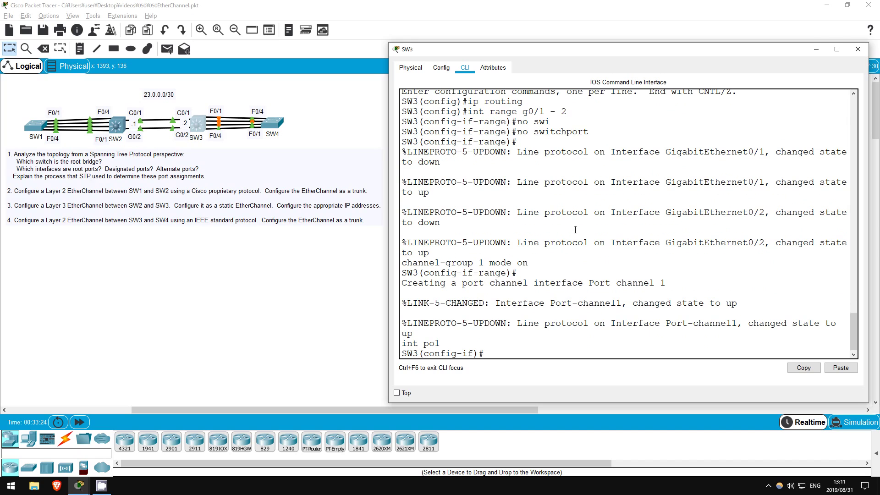
type("ip add 23.0.0.2 255.255.255.0")
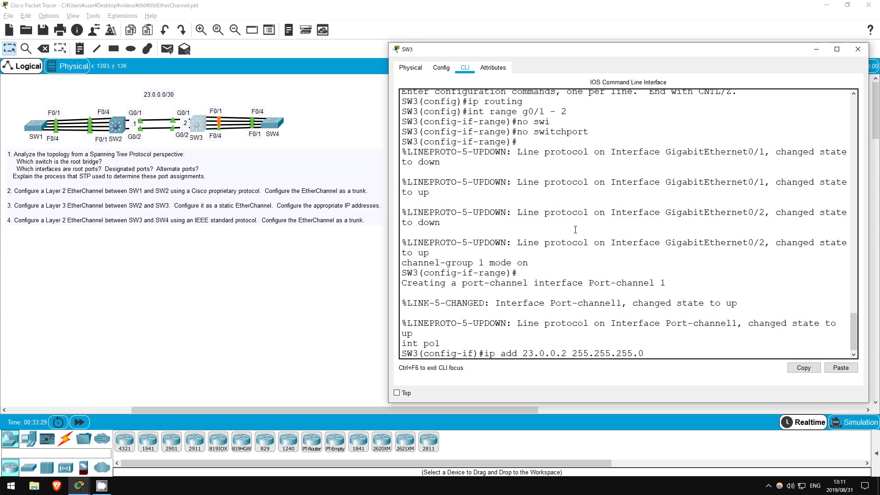
key("Return")
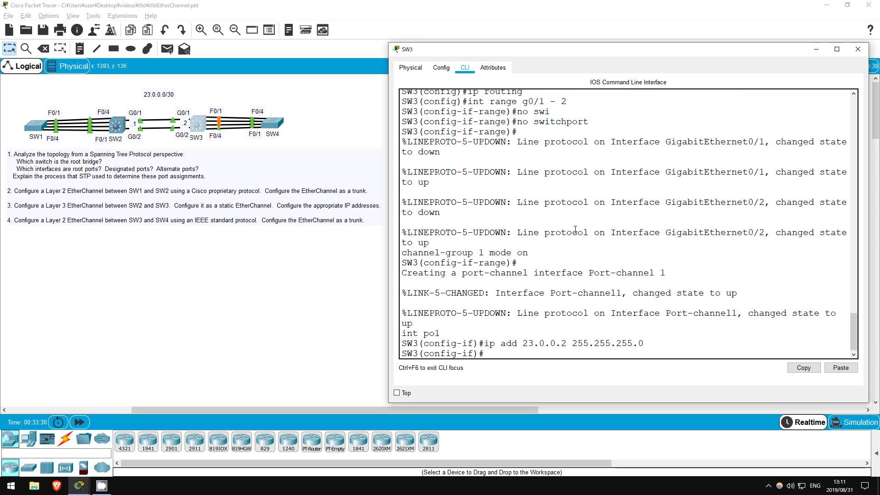
key("Return")
Show SW3's EtherChannel summary and check Port-channel 1 is flagged R (Layer 3) and U (in use)
type("do sh eth sum")
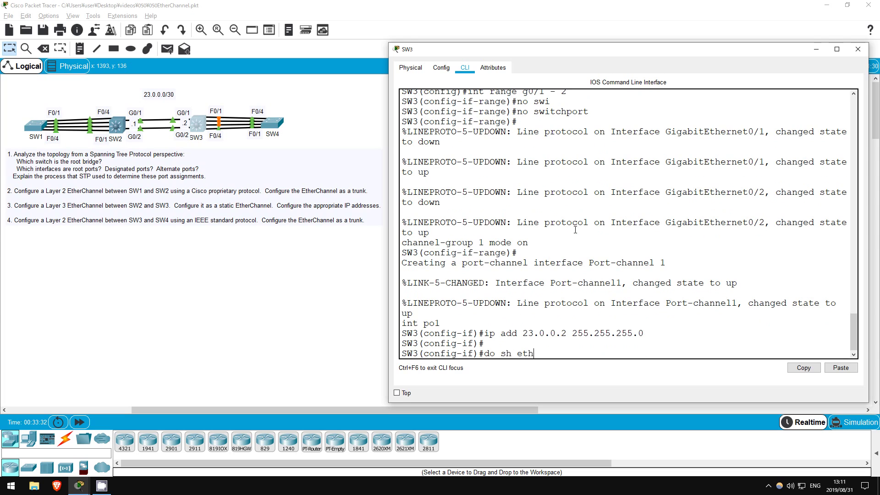
key("Return")
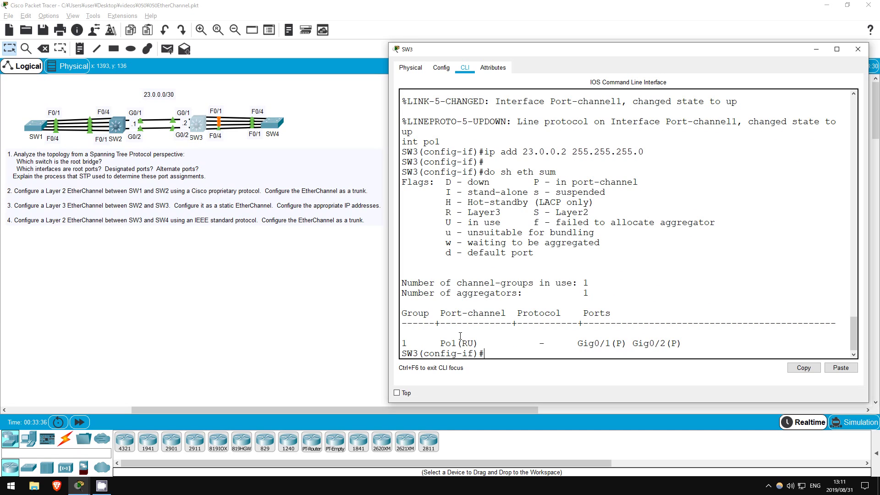
left_click_drag(460, 341, 467, 342)
left_click_drag(447, 214, 512, 213)
left_click(478, 344)
left_click_drag(470, 343, 477, 344)
left_click(477, 344)
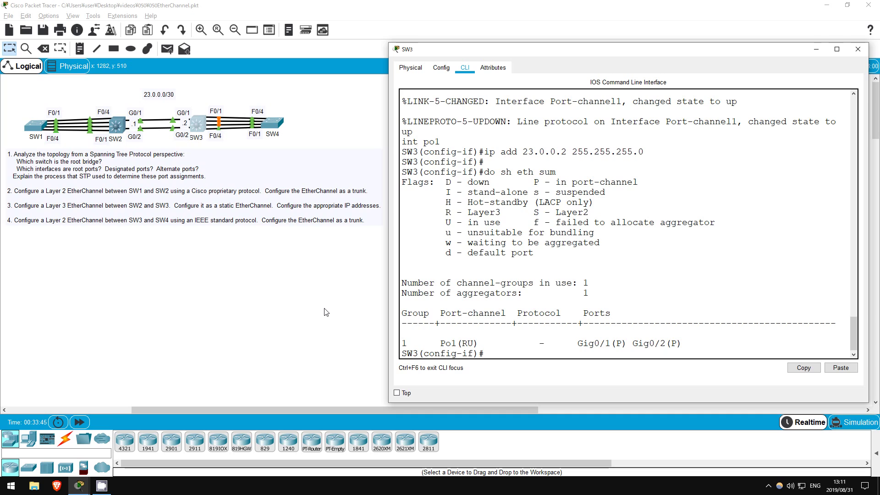
Ping SW2 at 23.0.0.1 from SW3 and check the success rate
type("do ping")
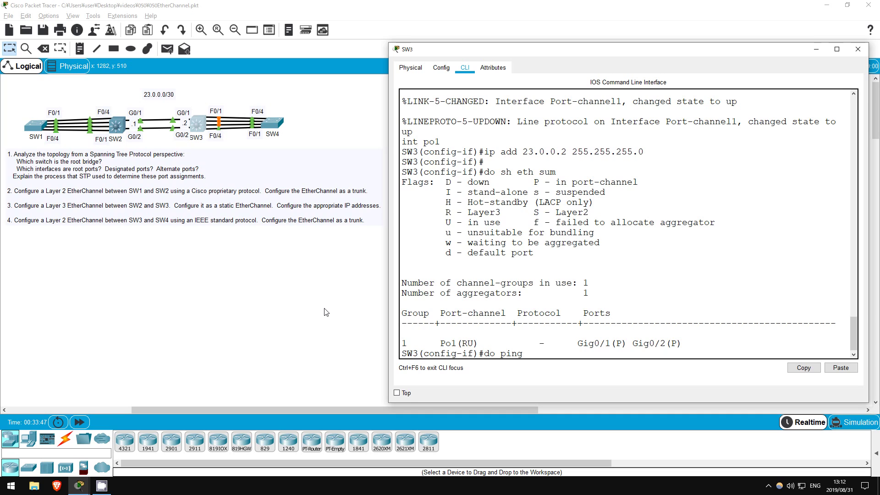
type(" 23.0.0.1")
key("Return")
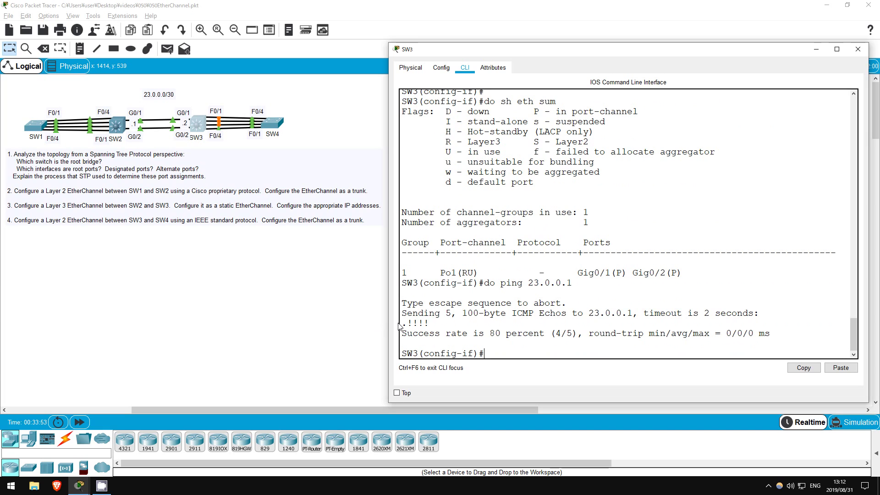
left_click_drag(399, 327, 772, 333)
Add SW3's Fa0/1–4 to channel group 2 in LACP active mode, after reviewing active versus passive
type("int rang")
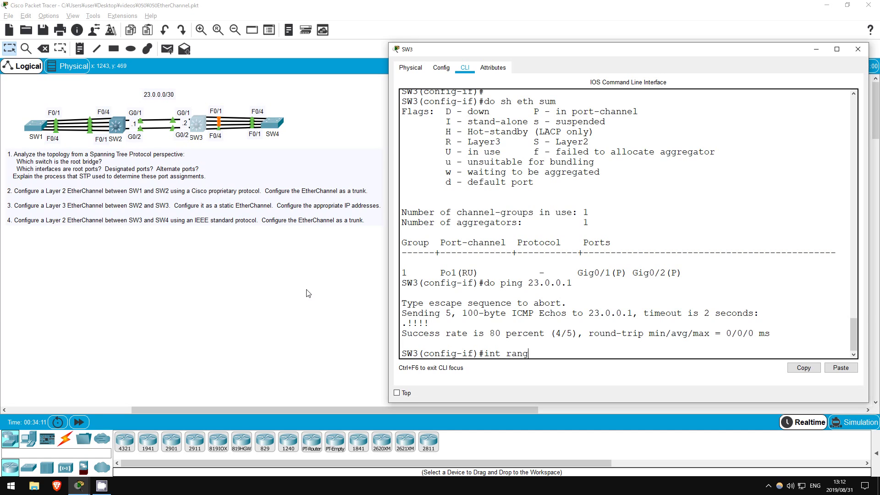
type("e f0/1 - 4")
key("Return")
type("channel-gr")
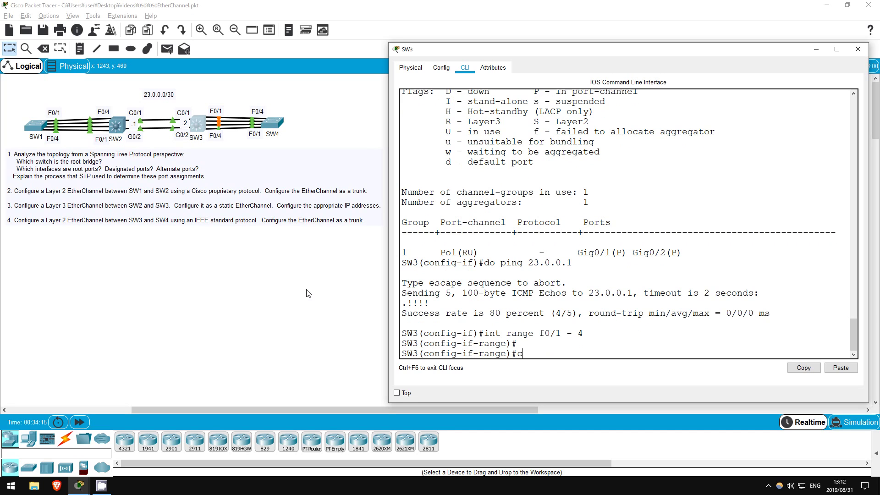
key("Tab")
type("2 mode ?")
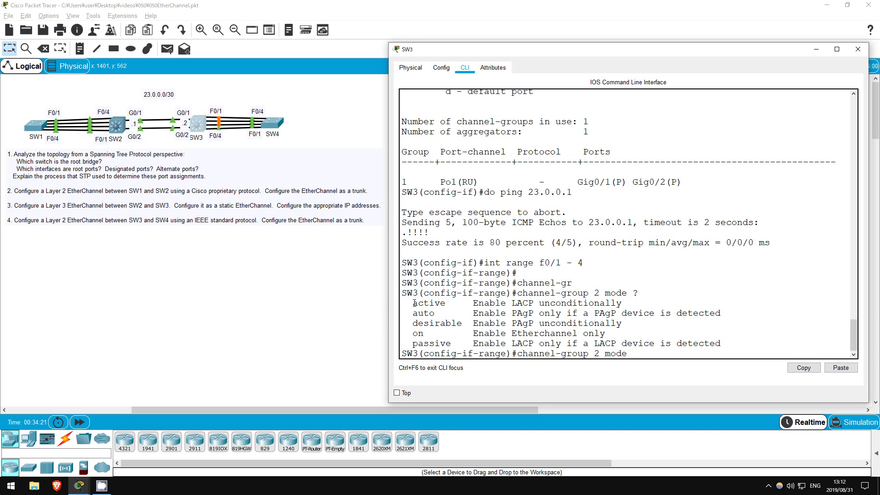
left_click_drag(414, 303, 635, 303)
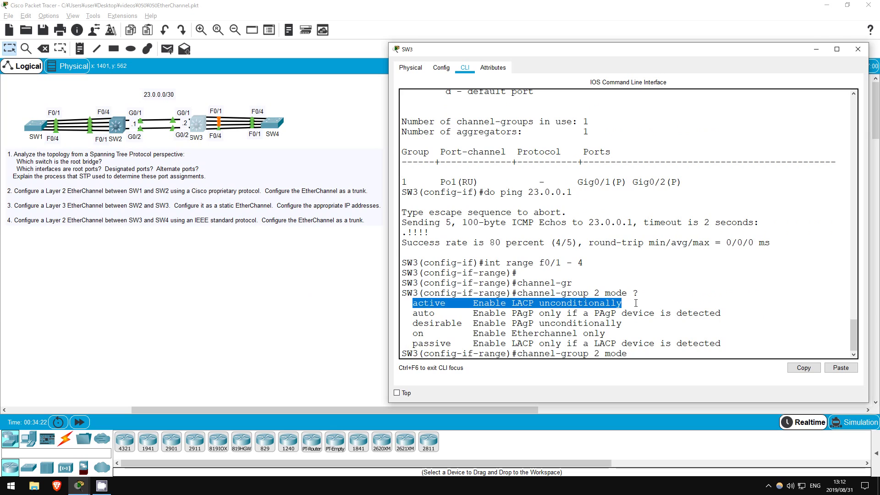
left_click(605, 333)
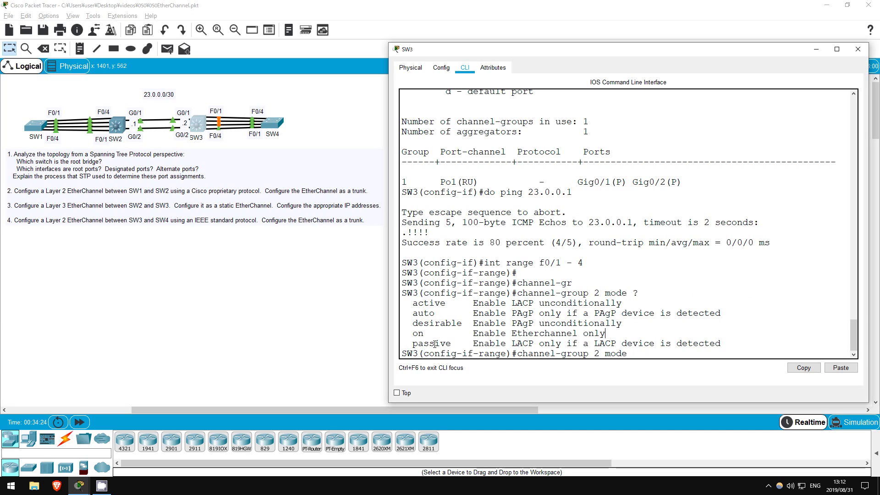
left_click_drag(413, 344, 729, 343)
left_click(656, 354)
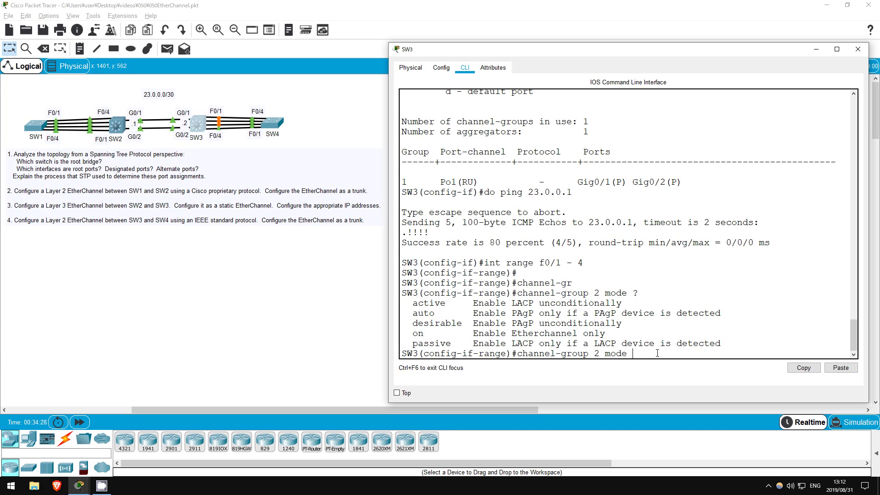
type("ac")
key("Tab")
key("Return")
Set SW3's Port-channel 2 to dot1q trunk encapsulation and switchport mode trunk
key("Return")
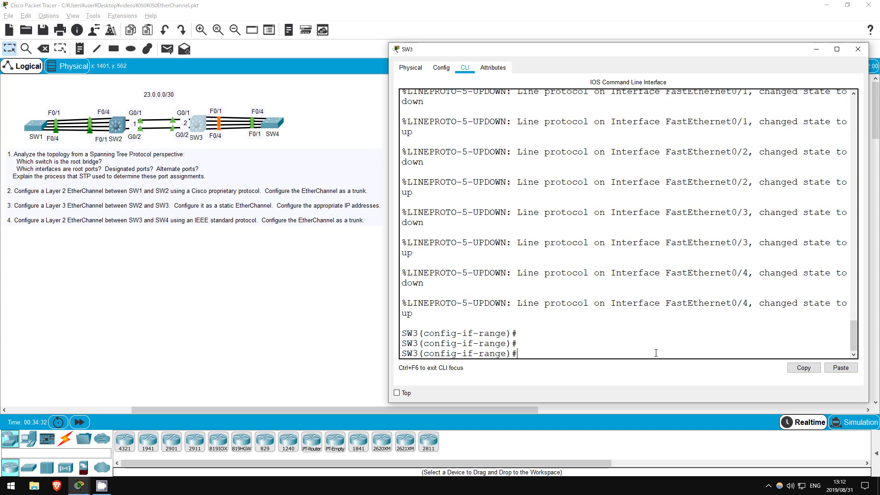
type("int po2")
key("Return")
key("Return")
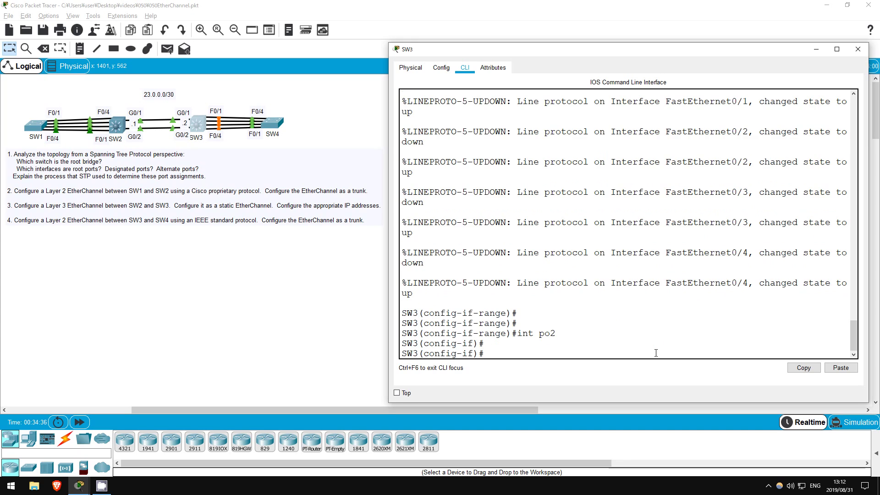
type("switch")
key("Tab")
type("trunk encap")
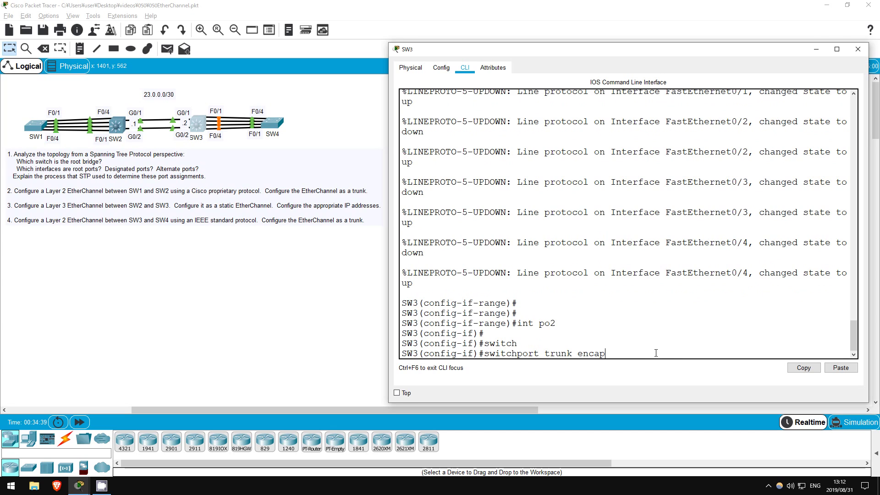
key("Tab")
type("dot1q")
key("Return")
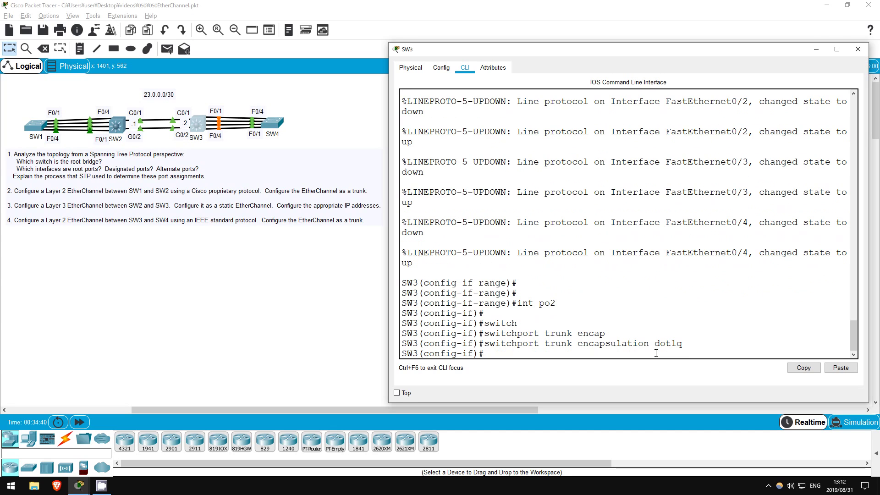
type("switch mode trunk")
key("Return")
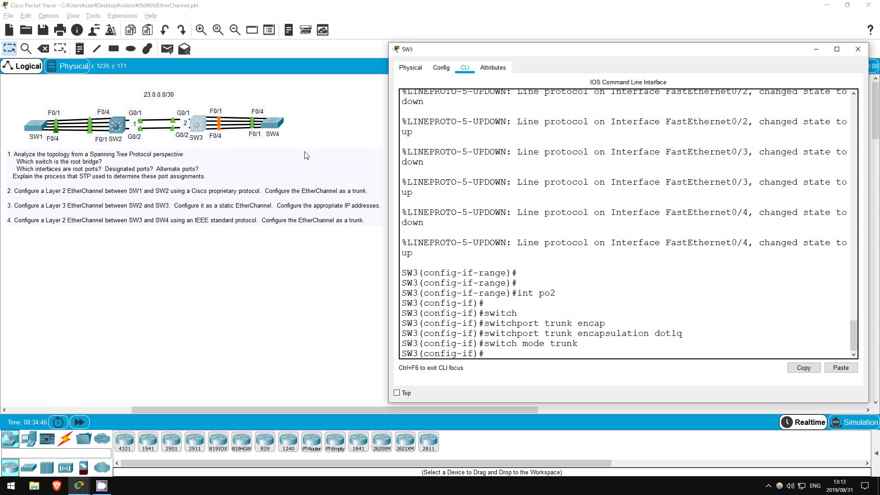
On SW4's CLI in configuration mode, shut down ports Fa0/1–4
left_click(314, 132)
left_click(283, 128)
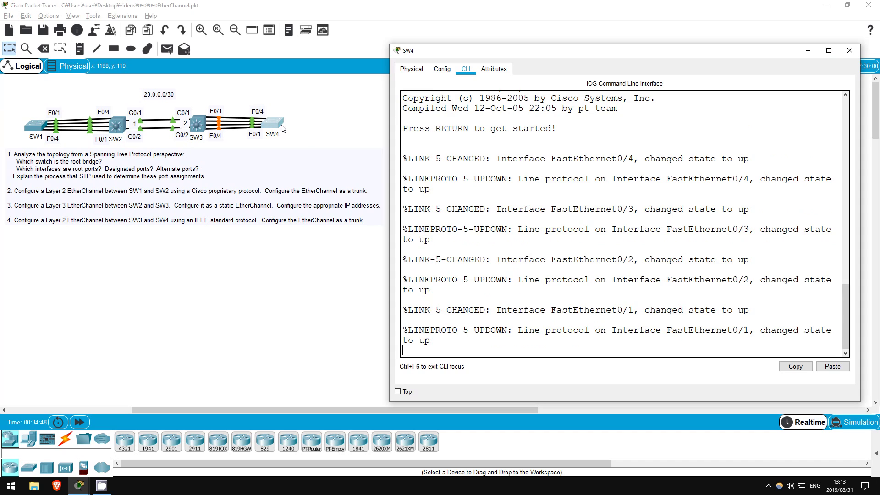
key("Return")
key("Return")
type("en")
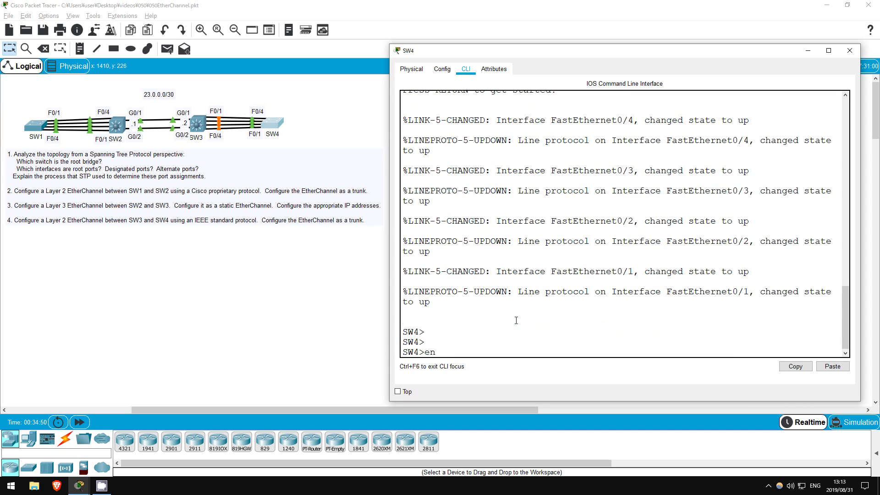
key("Return")
type("conf t")
key("Return")
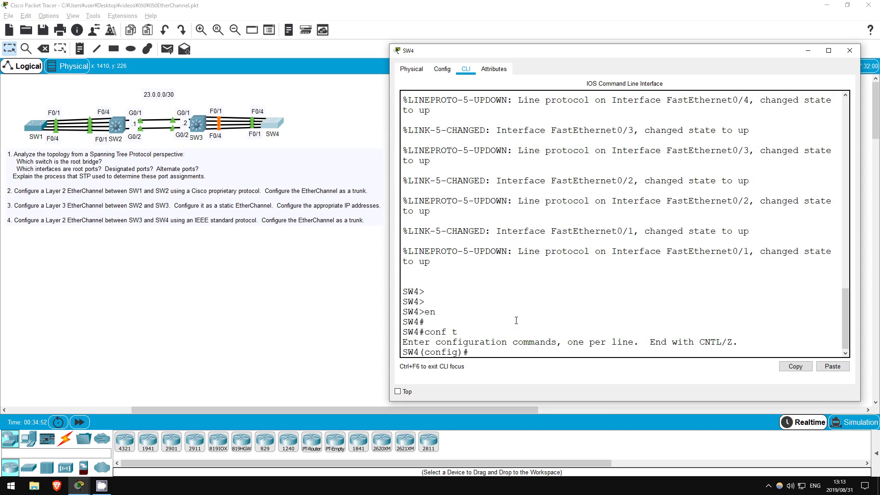
type("int range f0/1 - 4")
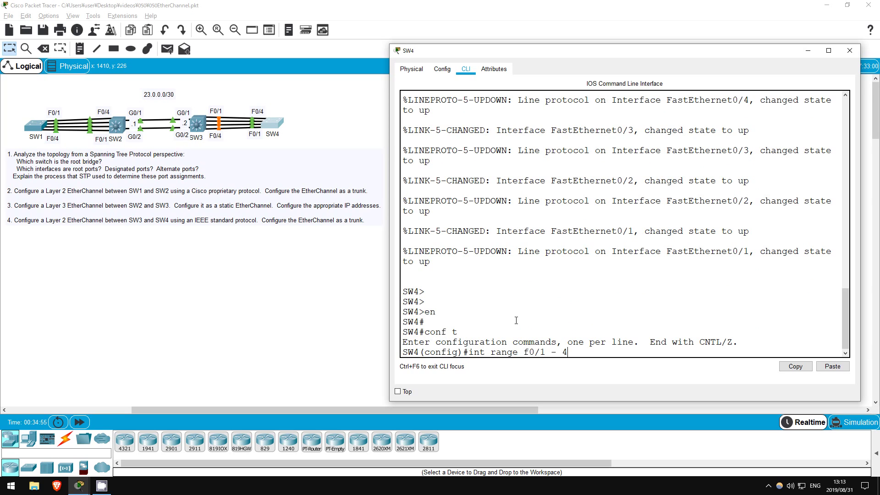
key("Return")
type("shut")
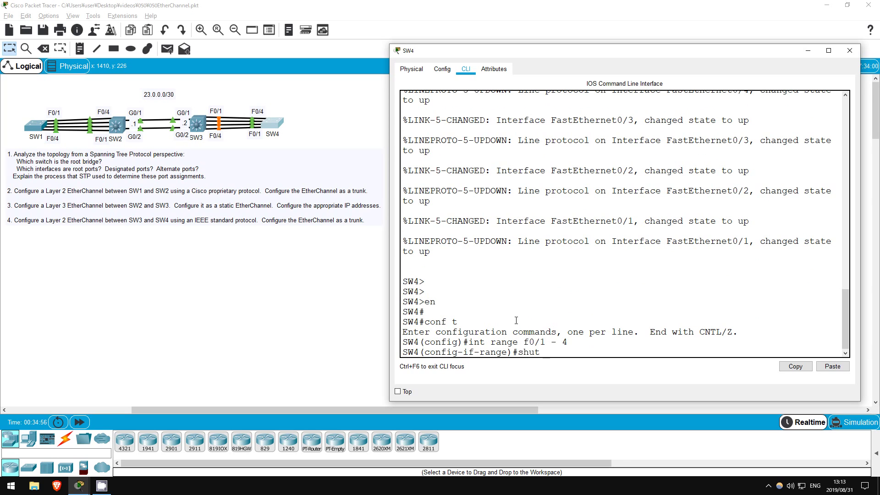
key("Return")
key("Return")
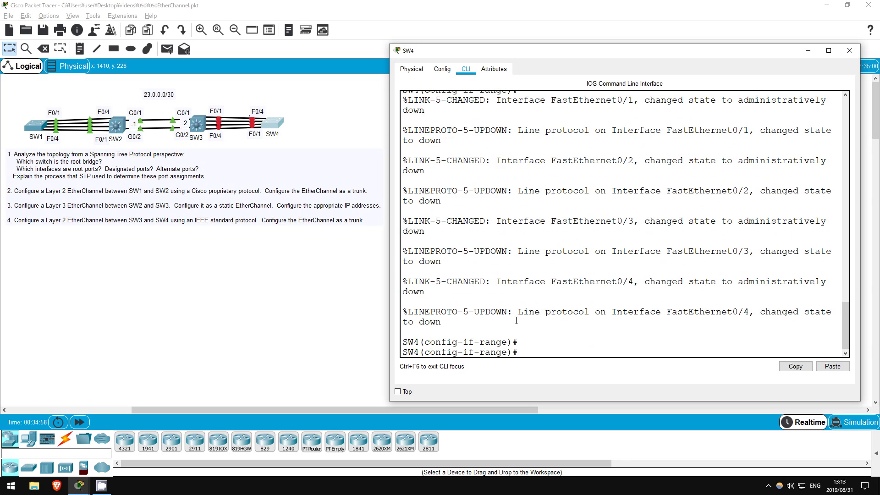
Add SW4's Fa0/1–4 to channel group 1 in LACP active mode
type("channel0gr")
key("Tab")
key("BackSpace")
key("BackSpace")
key("BackSpace")
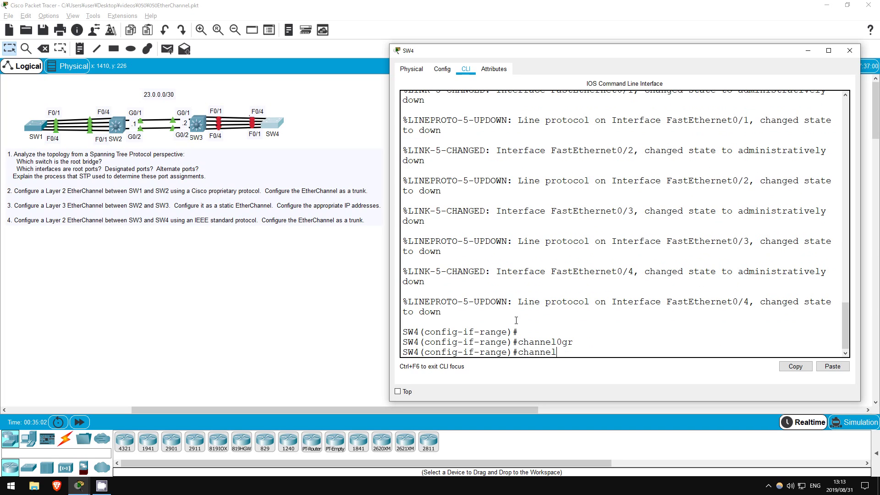
type("-gr")
key("Tab")
type("1 mode act")
key("Tab")
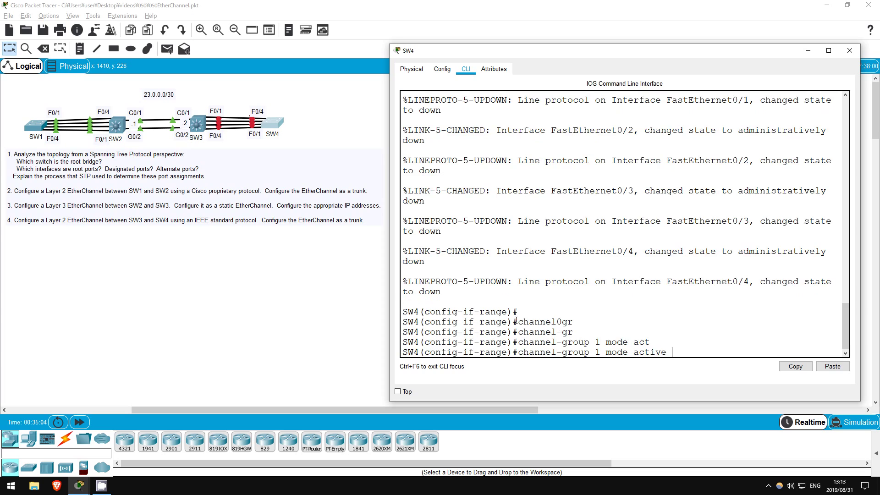
key("Return")
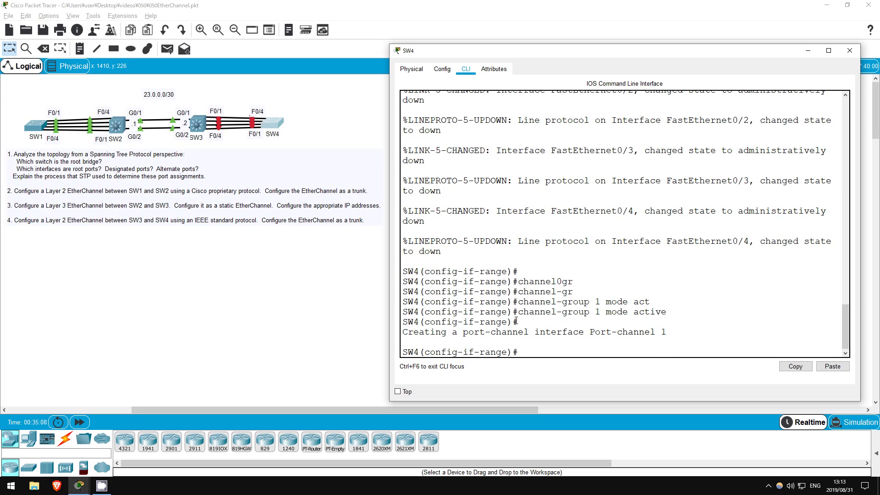
Make SW4's Port-channel 1 a trunk
type("int po1")
key("Return")
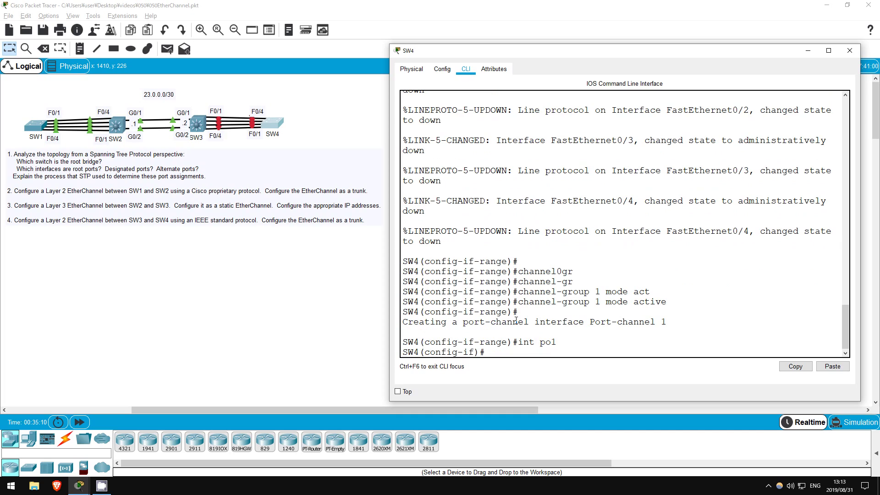
type("switch mode trunk")
key("Return")
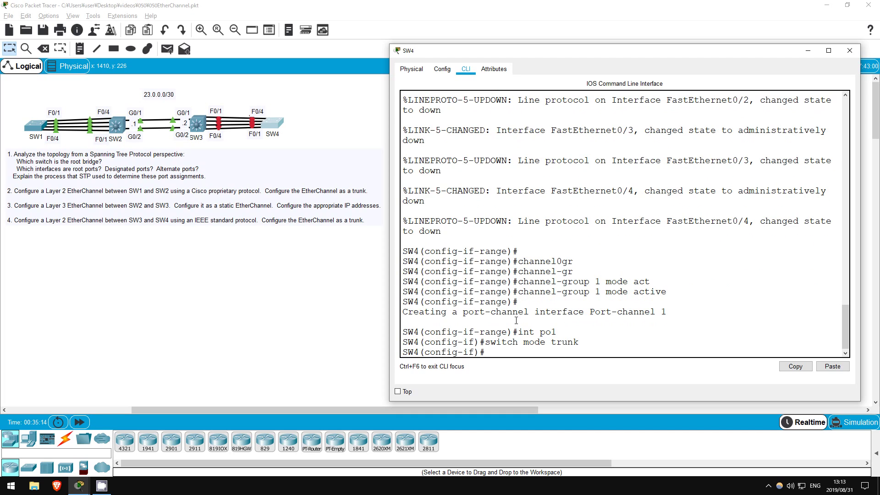
Re-enable SW4's ports Fa0/1–4 with no shutdown
type("int range f0/1 - 4")
key("Return")
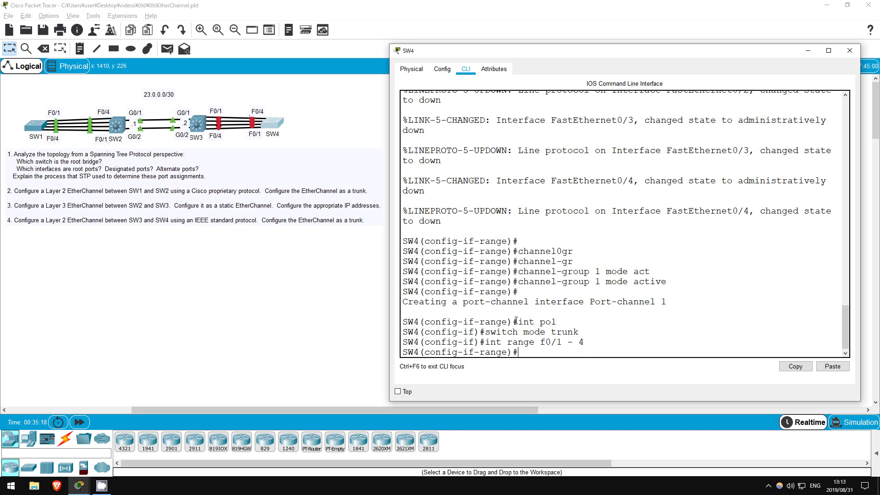
type("no shut")
key("Return")
key("Return")
key("Return")
key("Return")
key("Return")
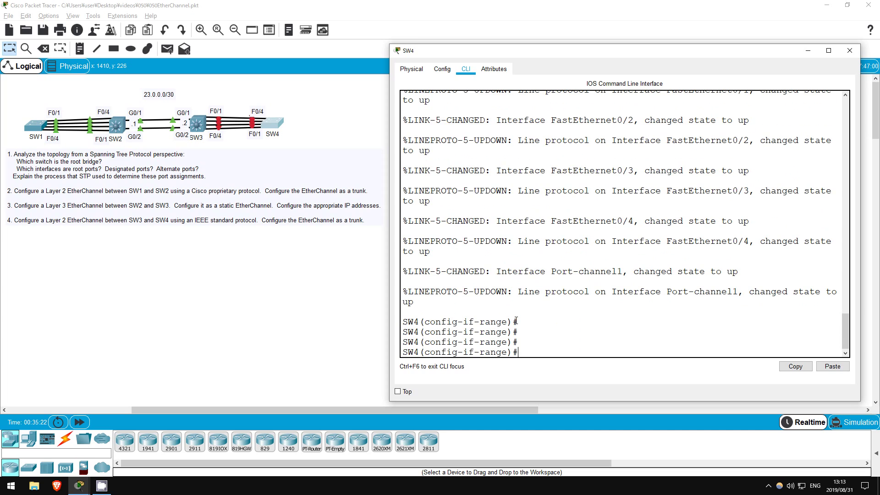
Show SW4's EtherChannel summary and confirm Po1 is SU with LACP and Fa0/1–0/4 bundled
type("do sh eth sum")
key("Return")
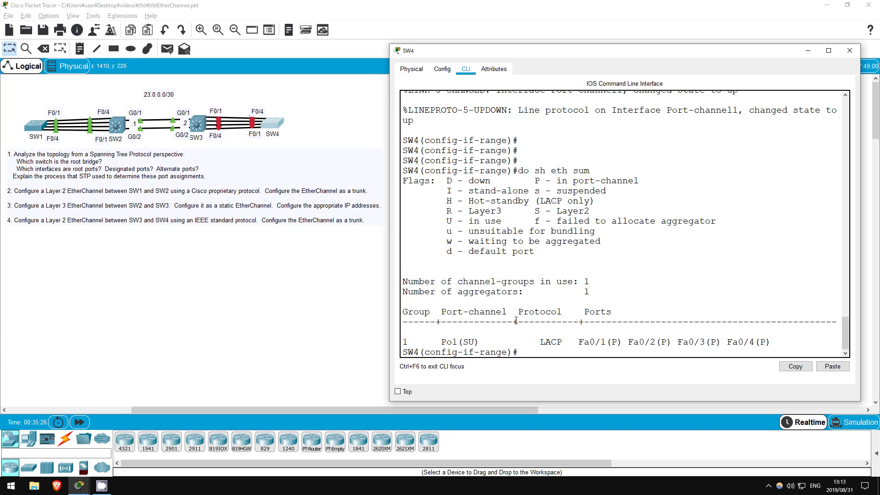
left_click_drag(463, 341, 475, 340)
left_click(474, 342)
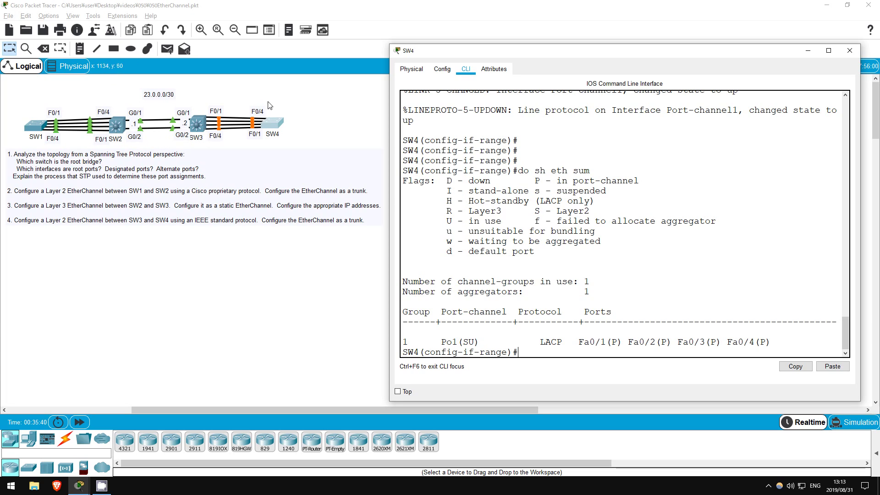
left_click(413, 256)
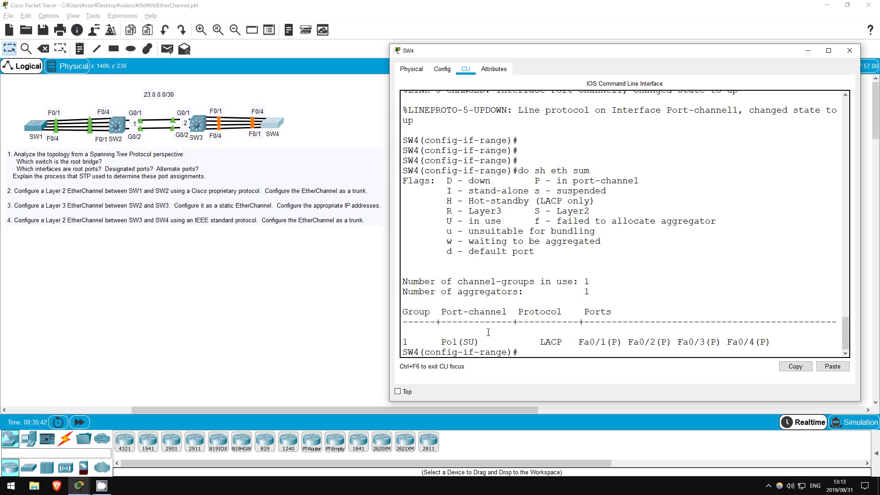